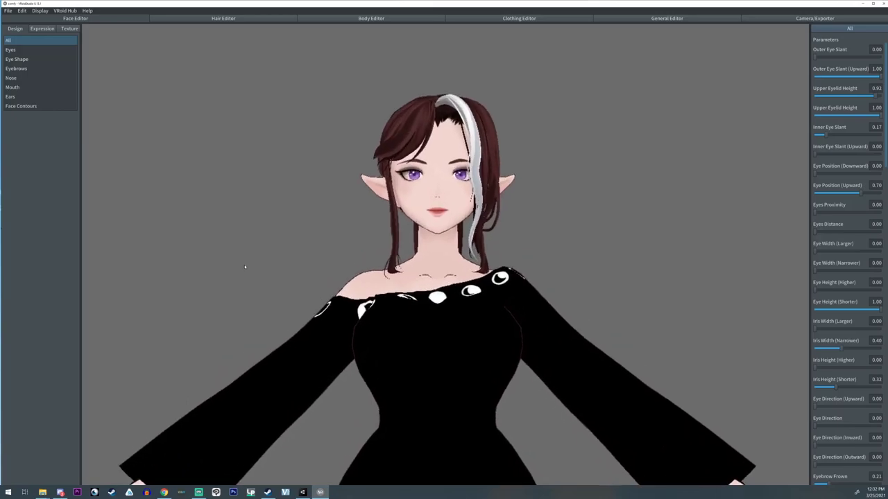
# Add a new freehand hair group to the character in the Hair Editor.
pyautogui.scroll(-3, 245, 277)
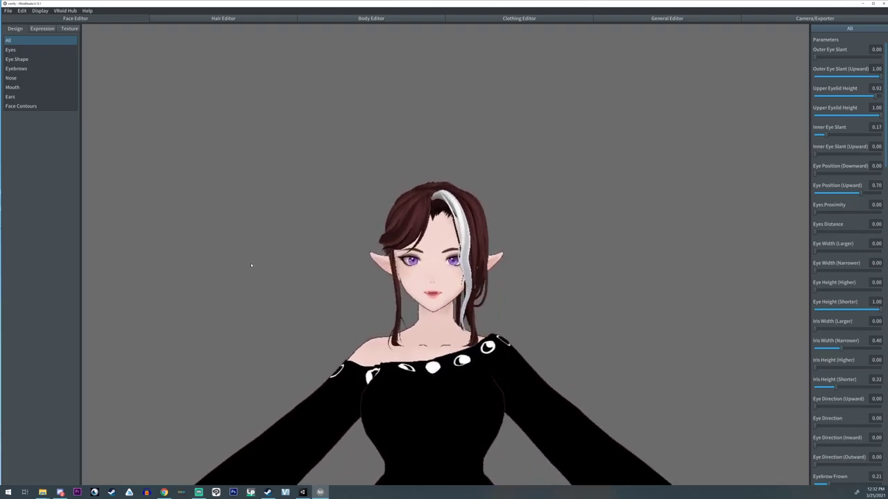
pyautogui.click(192, 21)
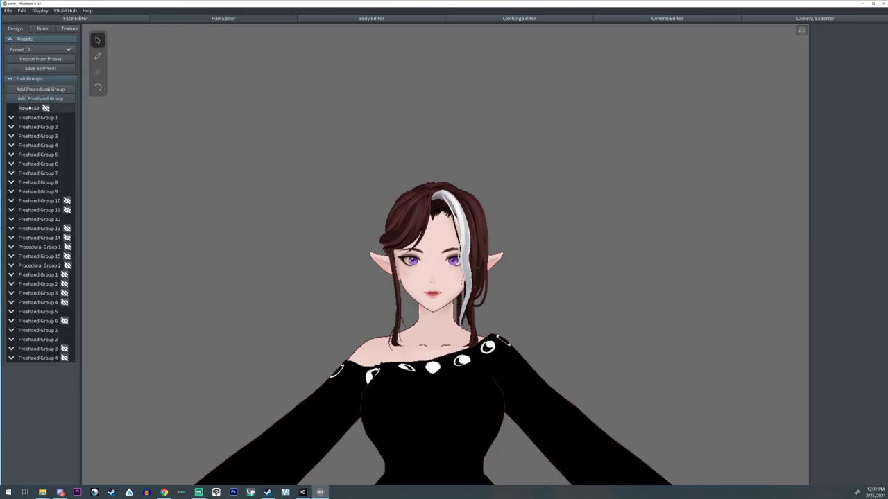
pyautogui.click(29, 109)
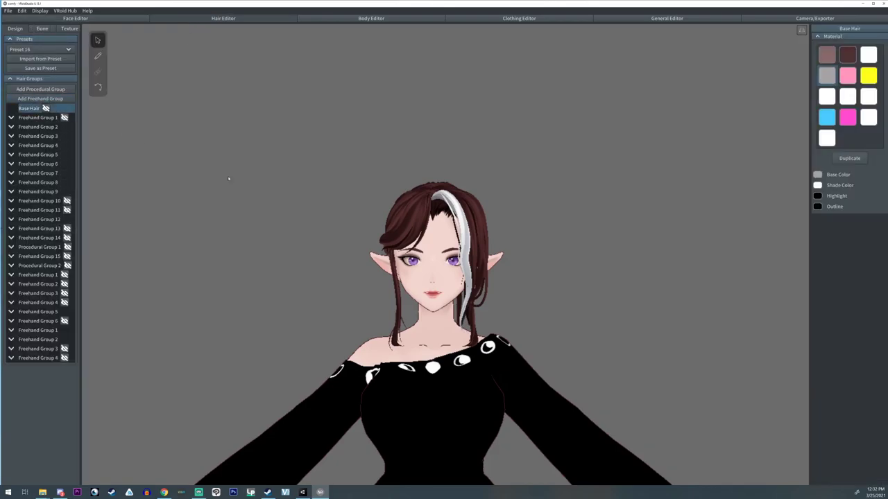
pyautogui.moveTo(296, 196); pyautogui.dragTo(260, 202, button='middle')
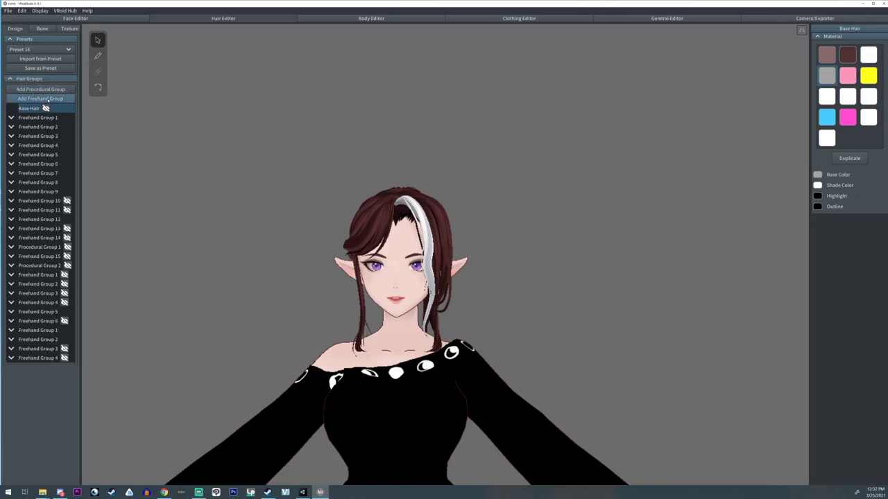
pyautogui.moveTo(248, 170); pyautogui.dragTo(208, 171, button='right')
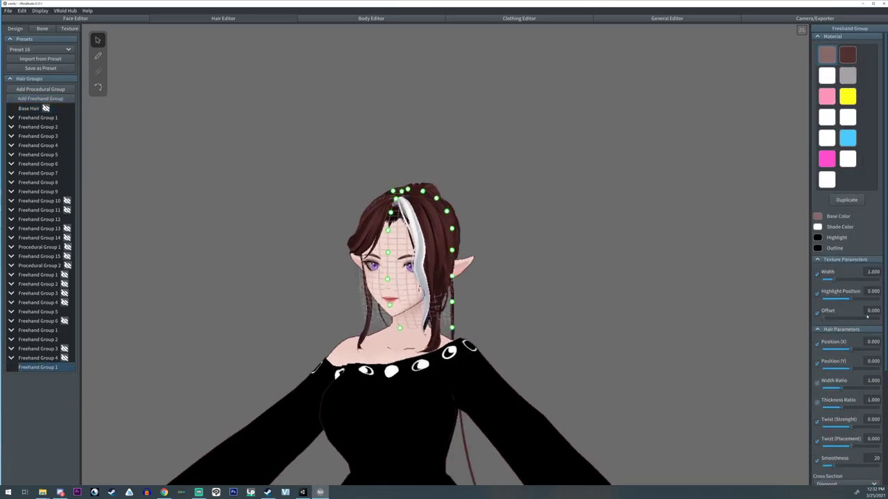
# Set the new freehand group's highlight position to 0.198 and its guide height to 0.100.
pyautogui.moveTo(847, 301); pyautogui.dragTo(857, 300)
pyautogui.scroll(-5, 847, 301)
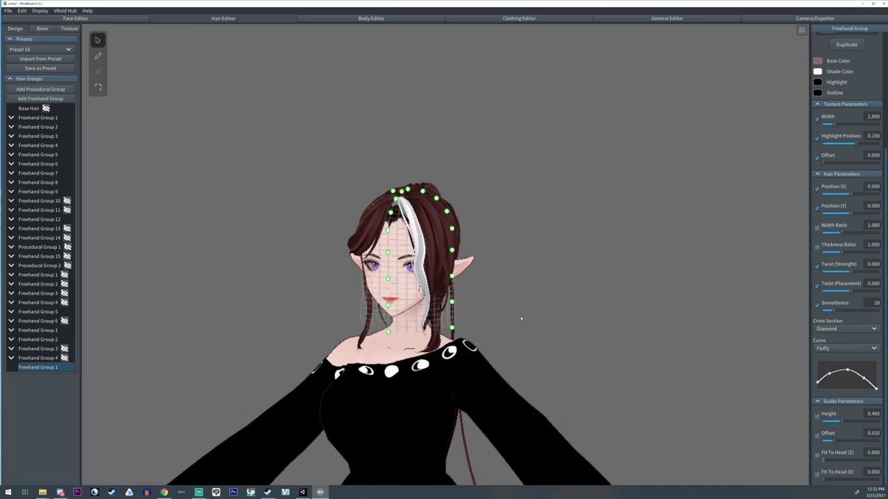
pyautogui.moveTo(521, 318); pyautogui.dragTo(397, 317, button='right')
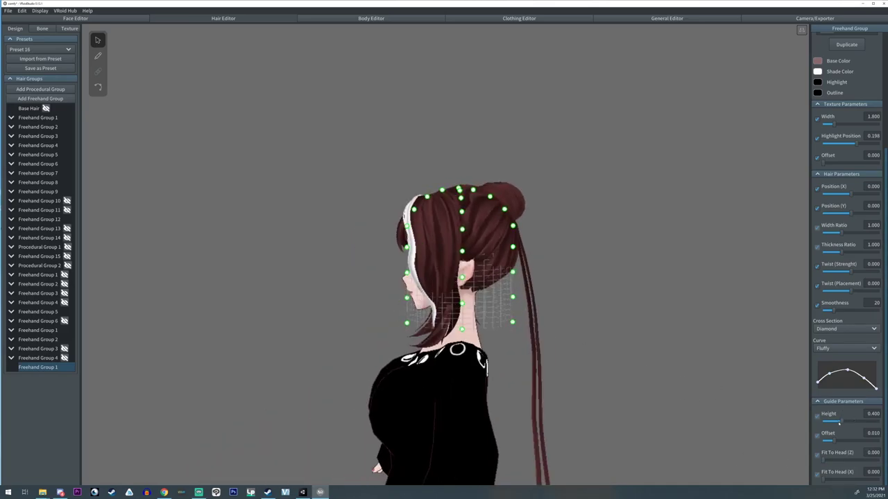
pyautogui.moveTo(839, 423); pyautogui.dragTo(791, 424)
# Pull the hair guide's crown control points down toward the forehead and move a side point outward from the head.
pyautogui.moveTo(425, 241); pyautogui.dragTo(448, 238, button='right')
pyautogui.scroll(4, 449, 236)
pyautogui.scroll(1, 449, 234)
pyautogui.moveTo(423, 175); pyautogui.dragTo(456, 213, button='middle')
pyautogui.moveTo(461, 204); pyautogui.dragTo(441, 229)
pyautogui.click(402, 184)
pyautogui.moveTo(402, 184); pyautogui.dragTo(403, 211)
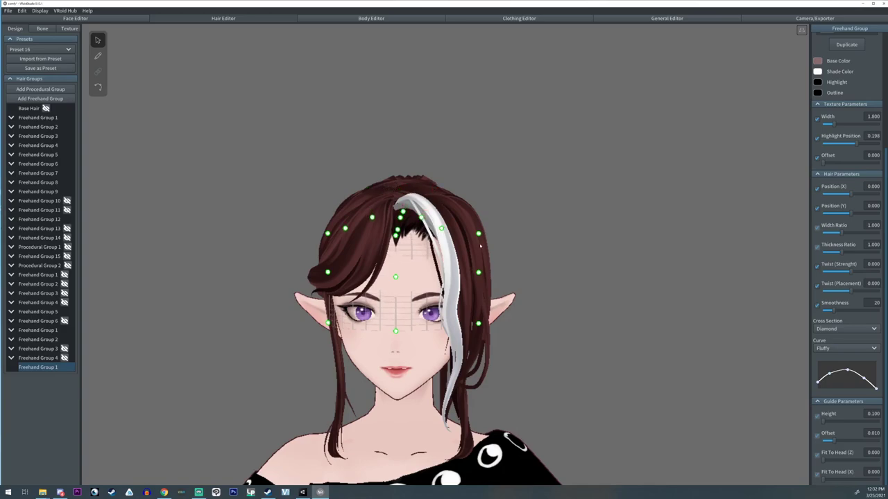
pyautogui.moveTo(478, 234); pyautogui.dragTo(472, 233)
pyautogui.moveTo(486, 267); pyautogui.dragTo(517, 240)
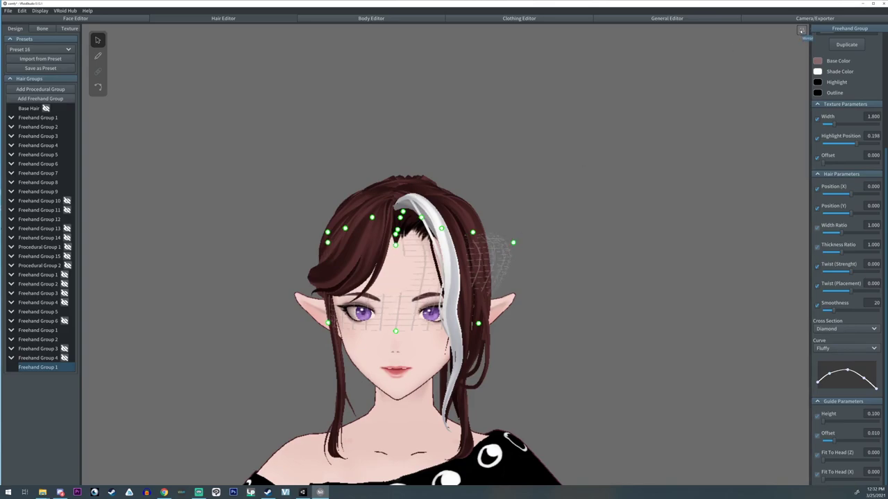
# Turn on mirror editing and lift the guide's lower side control points above the head to form an upturned cup.
pyautogui.press('x')
pyautogui.moveTo(473, 233); pyautogui.dragTo(478, 213)
pyautogui.moveTo(513, 242); pyautogui.dragTo(515, 186)
pyautogui.moveTo(478, 323); pyautogui.dragTo(547, 53)
pyautogui.moveTo(555, 257); pyautogui.dragTo(513, 231, button='right')
pyautogui.moveTo(479, 213); pyautogui.dragTo(475, 251)
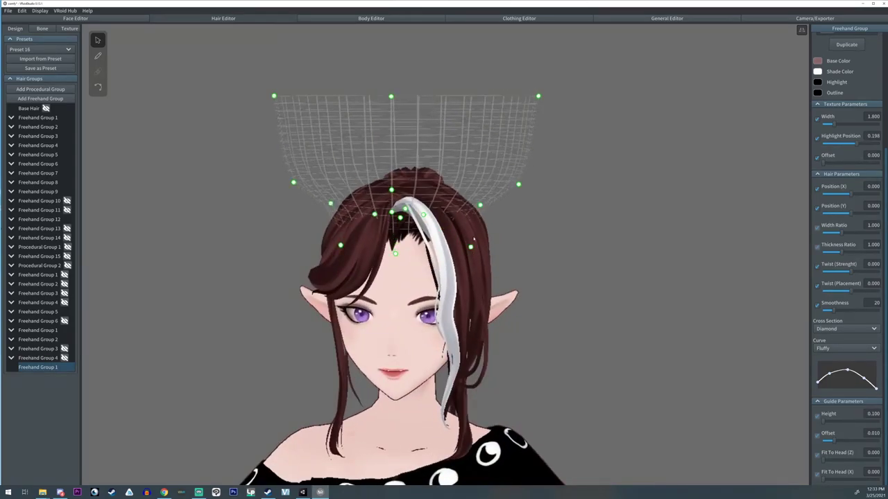
# Refine the mirrored side control points so the guide flares upward and outward in a cone above the head.
pyautogui.moveTo(480, 206); pyautogui.dragTo(480, 208)
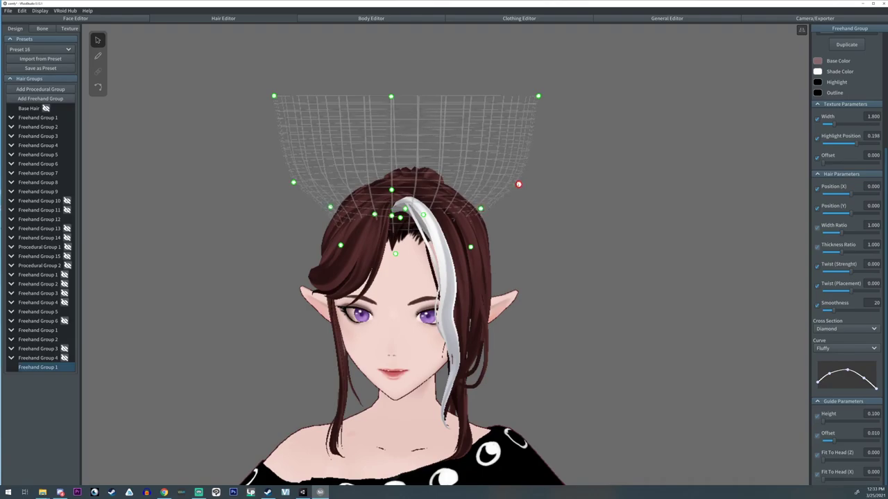
pyautogui.moveTo(518, 184); pyautogui.dragTo(495, 167)
pyautogui.moveTo(538, 96); pyautogui.dragTo(541, 61)
pyautogui.moveTo(575, 211); pyautogui.dragTo(553, 215, button='right')
pyautogui.moveTo(550, 262); pyautogui.dragTo(535, 266, button='right')
pyautogui.scroll(-4, 546, 262)
pyautogui.moveTo(534, 266); pyautogui.dragTo(538, 284, button='middle')
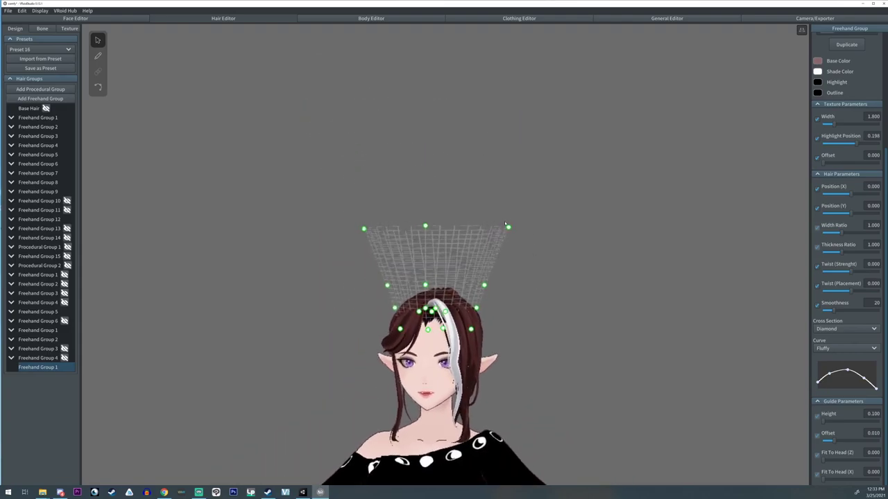
pyautogui.moveTo(506, 221); pyautogui.dragTo(517, 210)
pyautogui.moveTo(518, 210); pyautogui.dragTo(494, 283, button='right')
pyautogui.moveTo(482, 287); pyautogui.dragTo(502, 249)
pyautogui.moveTo(442, 314); pyautogui.dragTo(483, 295)
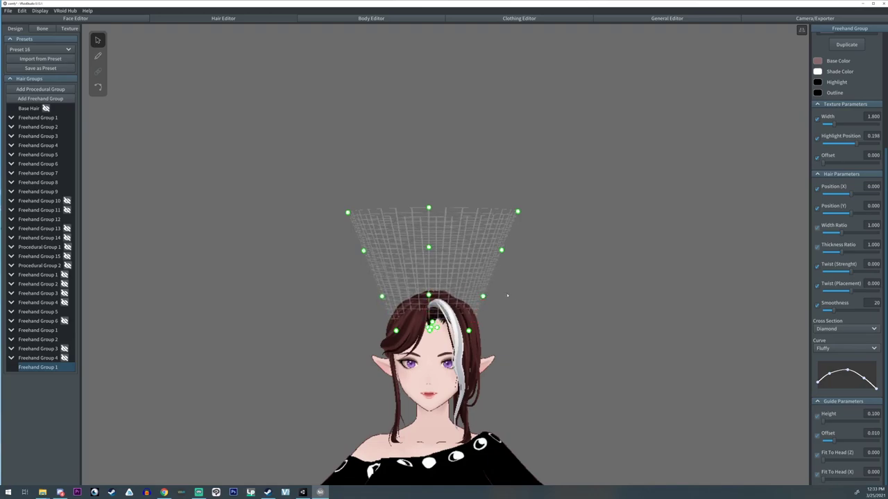
# Pull the guide's rear control points backward so the mesh extends behind the head, widest at its rim.
pyautogui.moveTo(516, 294)
pyautogui.mouseDown(button='right')
pyautogui.moveTo(504, 294)
pyautogui.moveTo(510, 325)
pyautogui.moveTo(486, 306)
pyautogui.moveTo(514, 307)
pyautogui.mouseUp(button='right')
pyautogui.moveTo(512, 208); pyautogui.dragTo(595, 205)
pyautogui.moveTo(512, 247); pyautogui.dragTo(592, 246)
pyautogui.moveTo(512, 293); pyautogui.dragTo(571, 304)
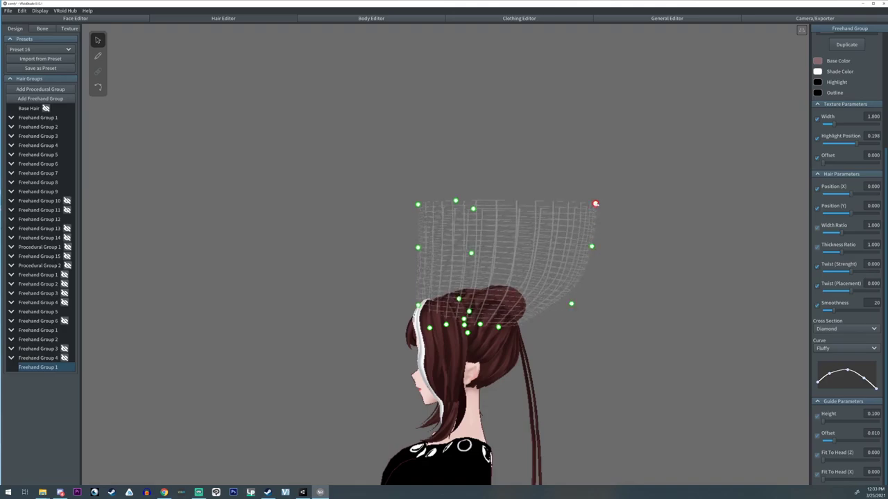
pyautogui.moveTo(596, 204); pyautogui.dragTo(633, 207)
# Activate the hair brush with the yellow material for the new group.
pyautogui.moveTo(634, 207); pyautogui.dragTo(614, 223, button='right')
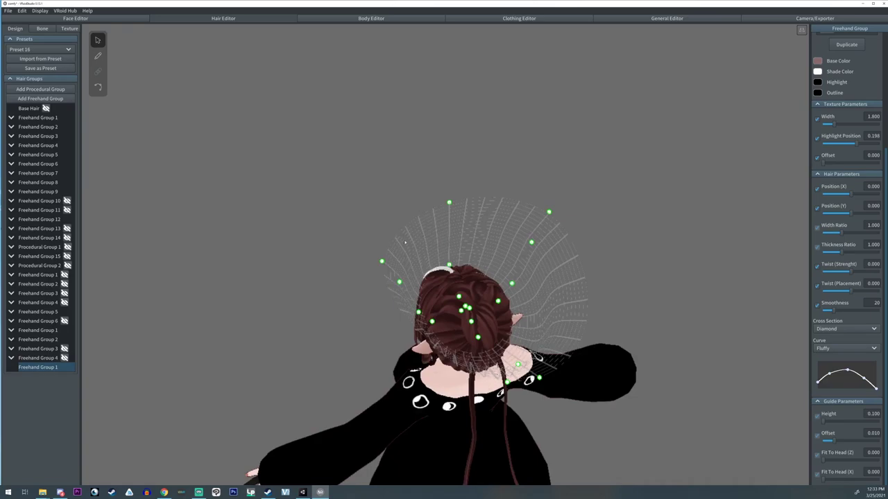
pyautogui.moveTo(456, 299); pyautogui.dragTo(446, 298, button='right')
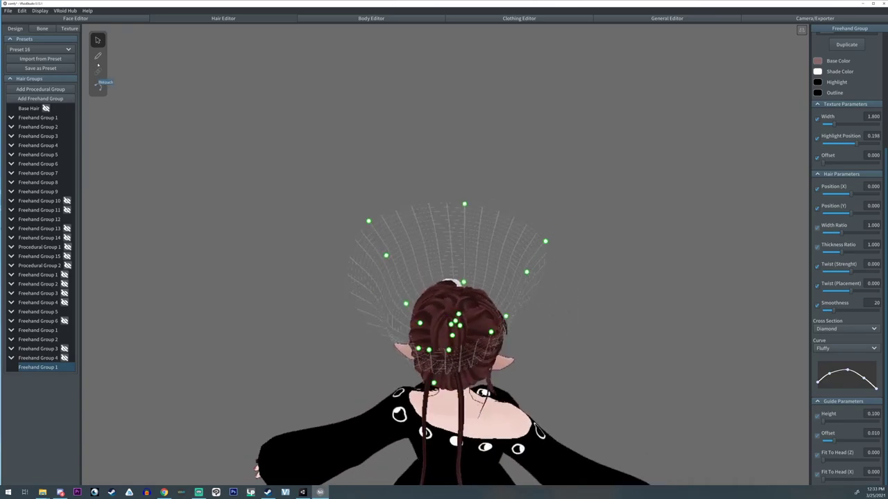
pyautogui.click(98, 56)
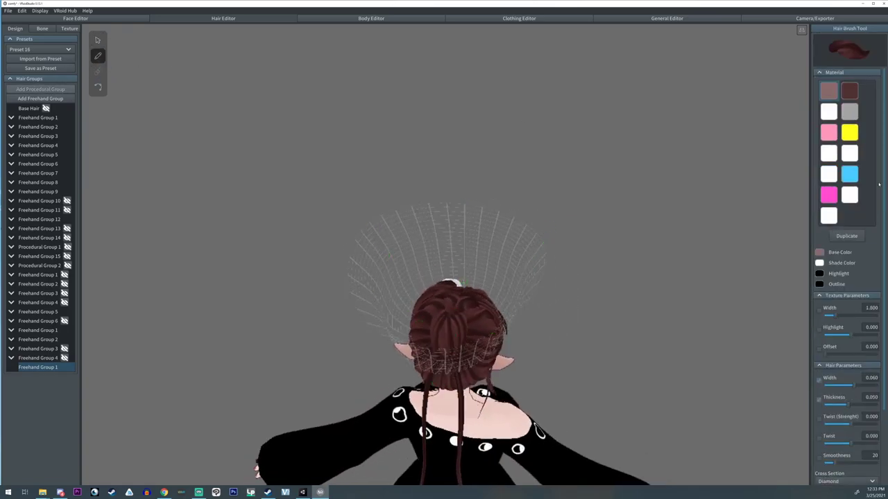
pyautogui.click(850, 131)
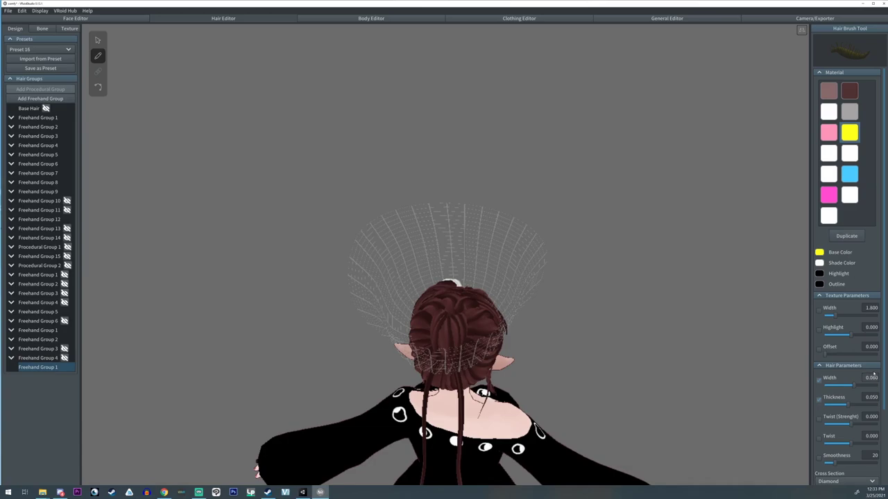
# Set the brush to a Triangle cross section and Straight curve, then lower both curve ends to taper the strand.
pyautogui.scroll(-3, 855, 360)
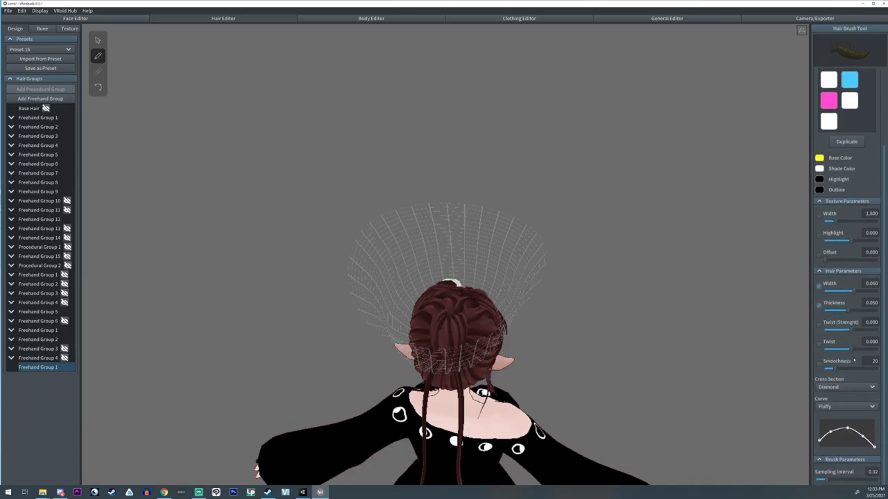
pyautogui.click(837, 408)
pyautogui.click(827, 425)
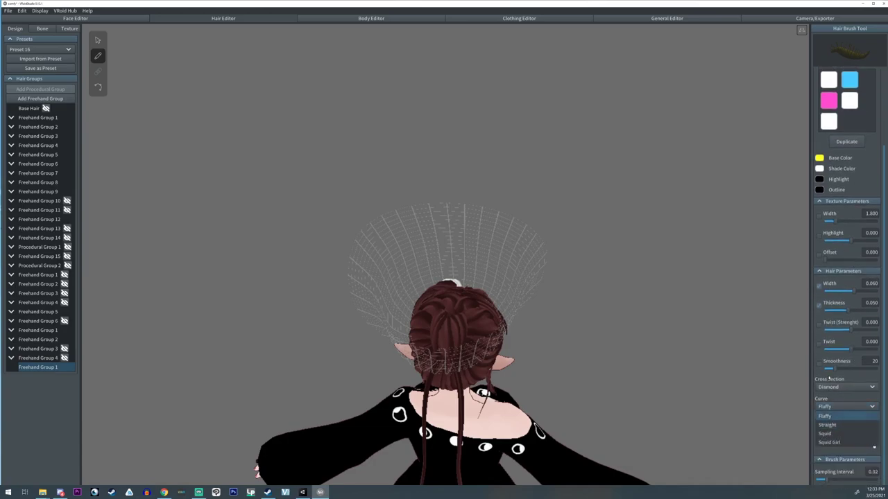
pyautogui.click(842, 387)
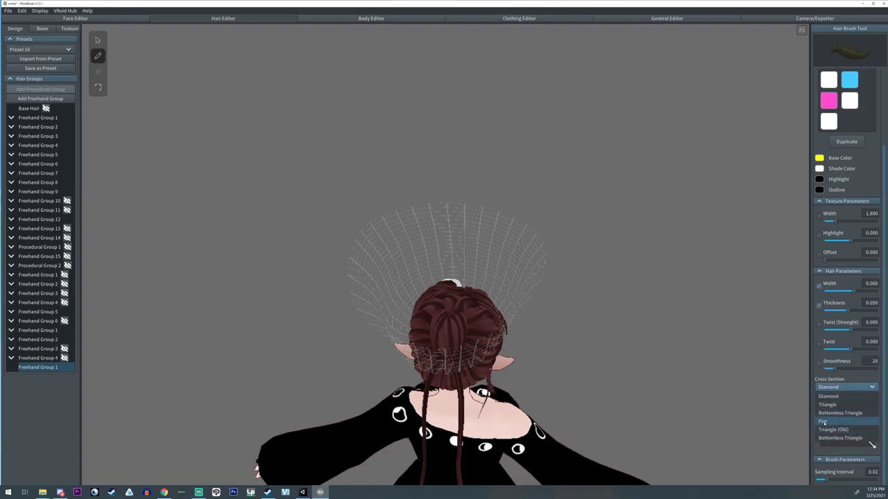
pyautogui.click(827, 404)
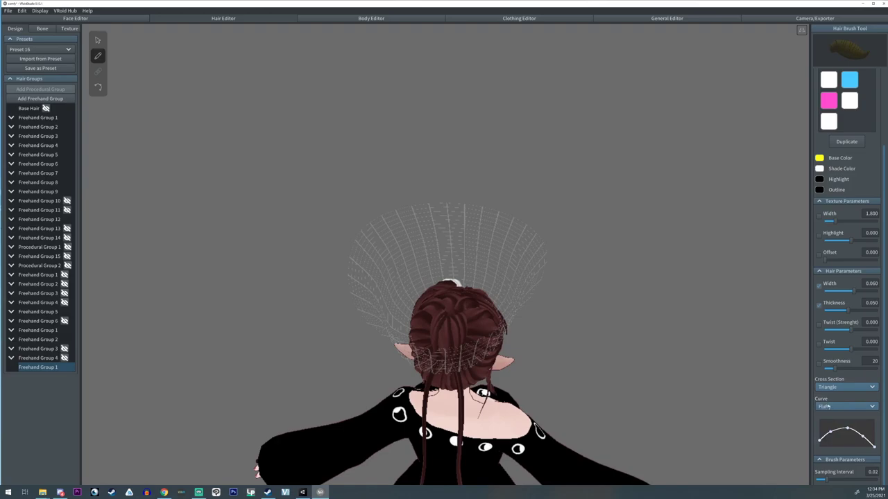
pyautogui.click(828, 406)
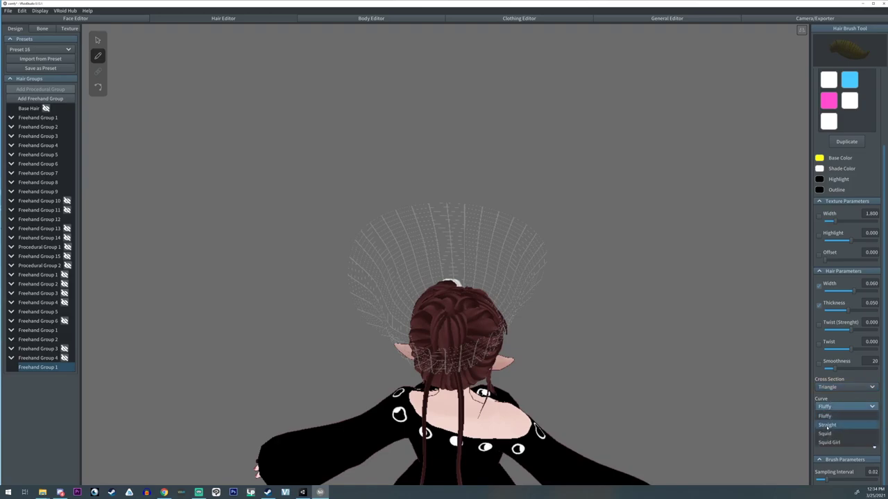
pyautogui.click(827, 425)
pyautogui.moveTo(820, 439); pyautogui.dragTo(820, 435)
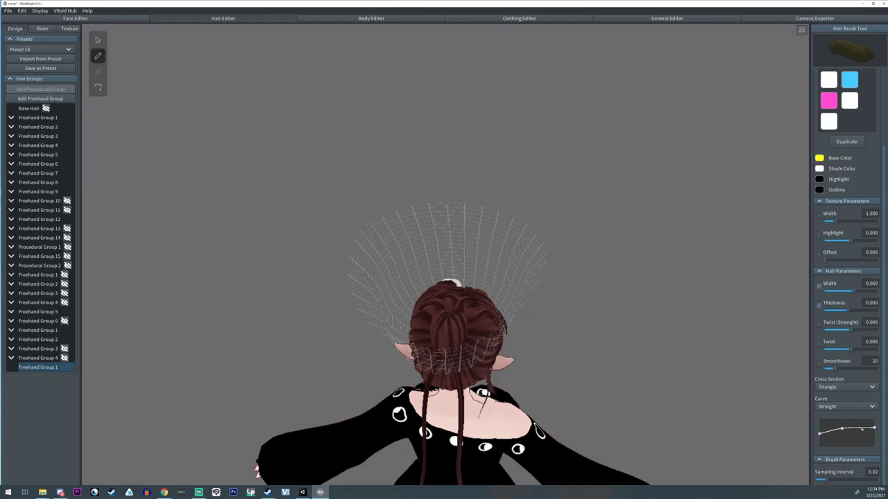
pyautogui.moveTo(875, 428)
pyautogui.mouseDown()
pyautogui.moveTo(880, 446)
pyautogui.moveTo(866, 435)
pyautogui.mouseUp()
# Draw a mirrored pair of tall ear strands up the guide from the head, undoing and redrawing the first stroke.
pyautogui.moveTo(571, 341); pyautogui.dragTo(540, 323, button='right')
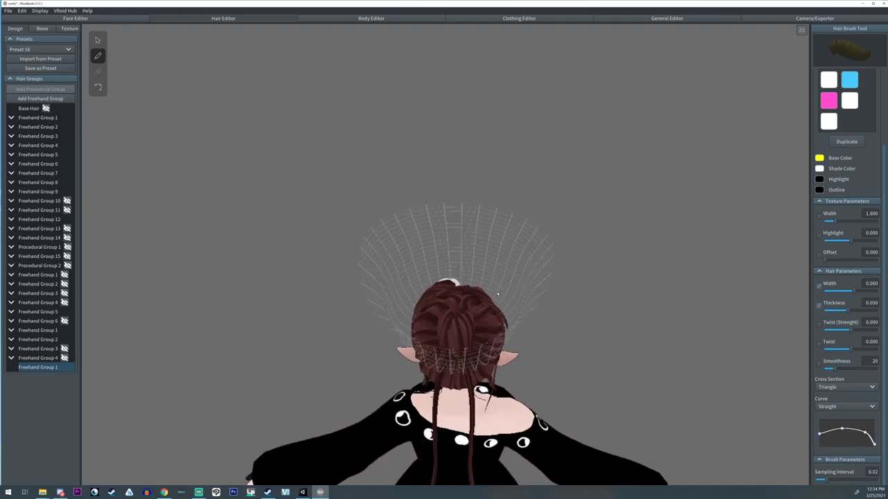
pyautogui.moveTo(489, 304); pyautogui.dragTo(511, 255)
pyautogui.hotkey('ctrl', 'z')
pyautogui.moveTo(485, 297); pyautogui.dragTo(518, 221)
pyautogui.moveTo(550, 243)
pyautogui.mouseDown(button='right')
pyautogui.moveTo(529, 239)
pyautogui.moveTo(559, 240)
pyautogui.mouseUp(button='right')
# Bend the ears forward by moving the guide's front control points back near the base and forward at the rim.
pyautogui.click(99, 41)
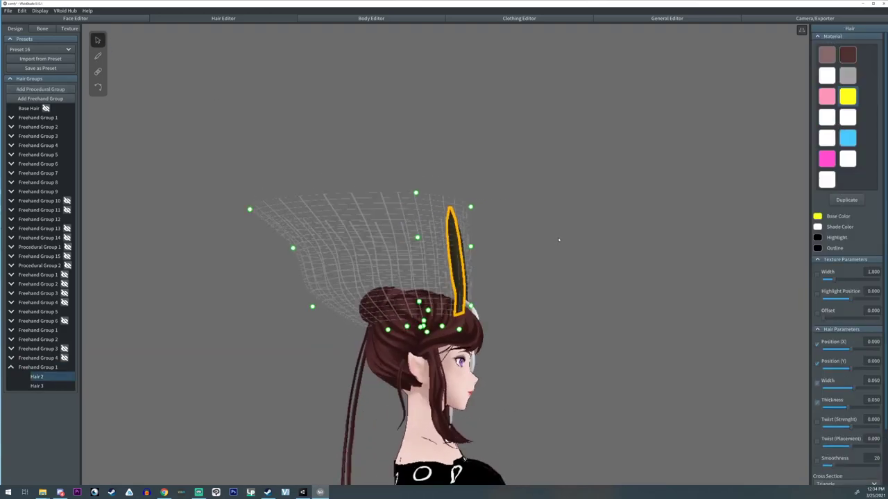
pyautogui.click(803, 32)
pyautogui.keyDown('shift'); pyautogui.moveTo(534, 302); pyautogui.dragTo(538, 302, button='right'); pyautogui.keyUp('shift')
pyautogui.moveTo(472, 306); pyautogui.dragTo(465, 248)
pyautogui.moveTo(472, 207); pyautogui.dragTo(489, 209)
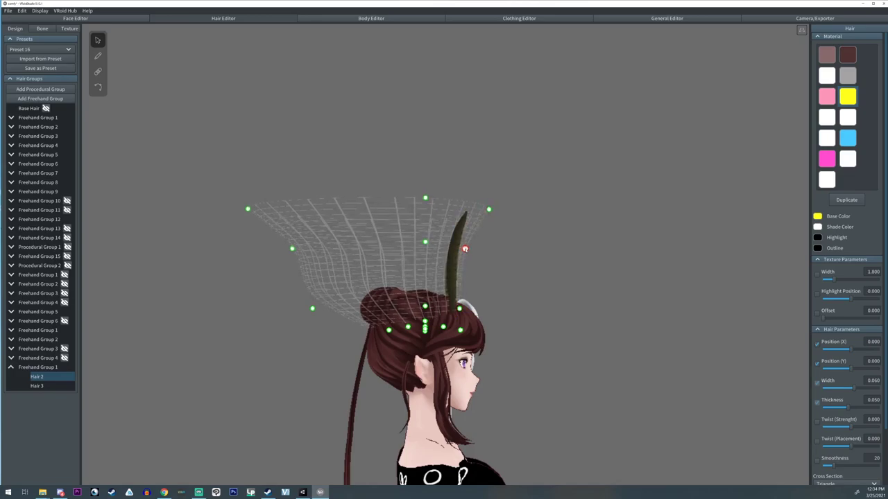
# Enlarge both ears together by setting the group's width ratio to 1.320 and thickness ratio to 2.841.
pyautogui.moveTo(517, 287); pyautogui.dragTo(445, 327, button='right')
pyautogui.scroll(3, 459, 315)
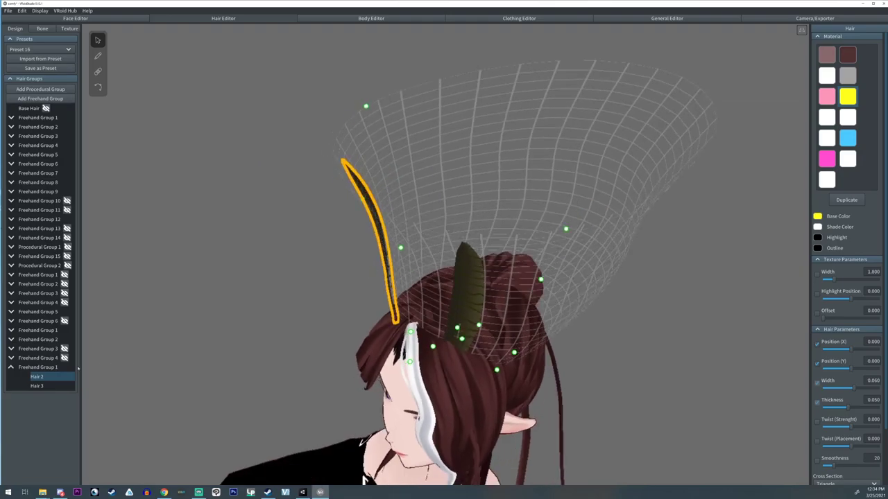
pyautogui.click(71, 368)
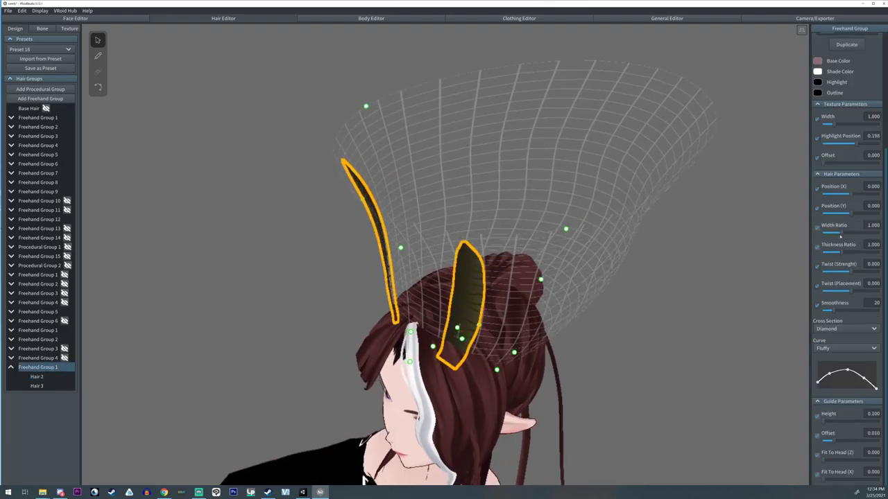
pyautogui.moveTo(841, 233)
pyautogui.mouseDown()
pyautogui.moveTo(874, 234)
pyautogui.moveTo(849, 234)
pyautogui.mouseUp()
pyautogui.moveTo(510, 323); pyautogui.dragTo(582, 296, button='right')
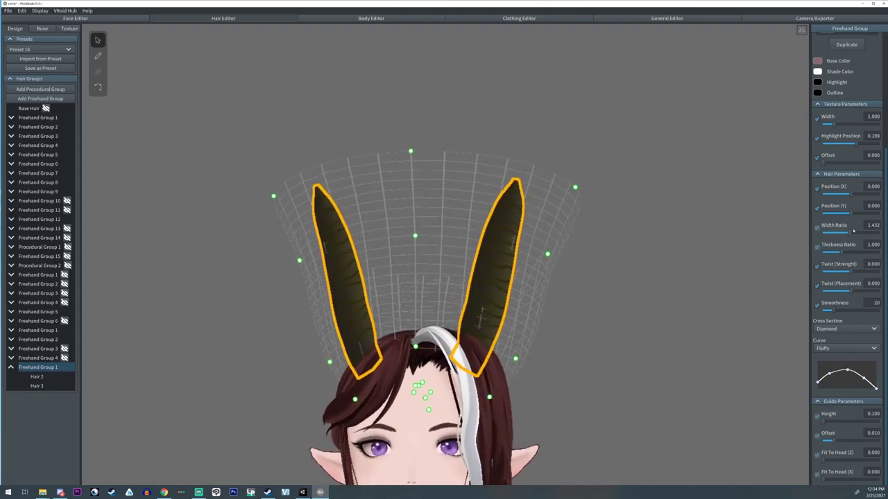
pyautogui.moveTo(853, 233); pyautogui.dragTo(876, 253)
pyautogui.moveTo(564, 279); pyautogui.dragTo(555, 304, button='right')
# Assign the pink material to the whole ear group.
pyautogui.moveTo(418, 202); pyautogui.dragTo(580, 264, button='right')
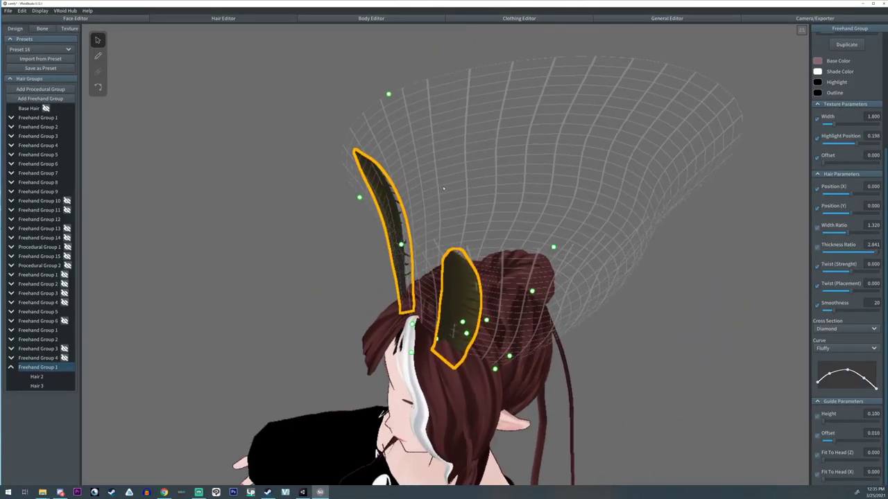
pyautogui.scroll(3, 830, 93)
pyautogui.click(826, 81)
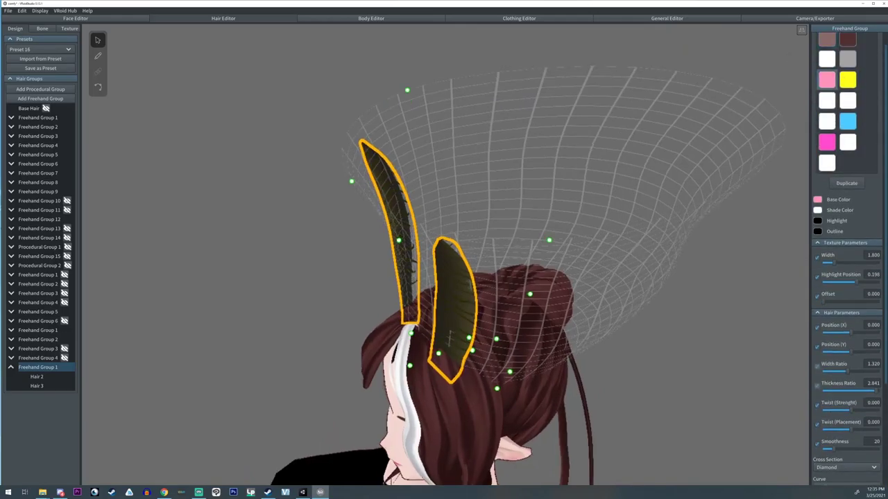
# Try the blue material on one ear strand, then restore its yellow material.
pyautogui.click(375, 254)
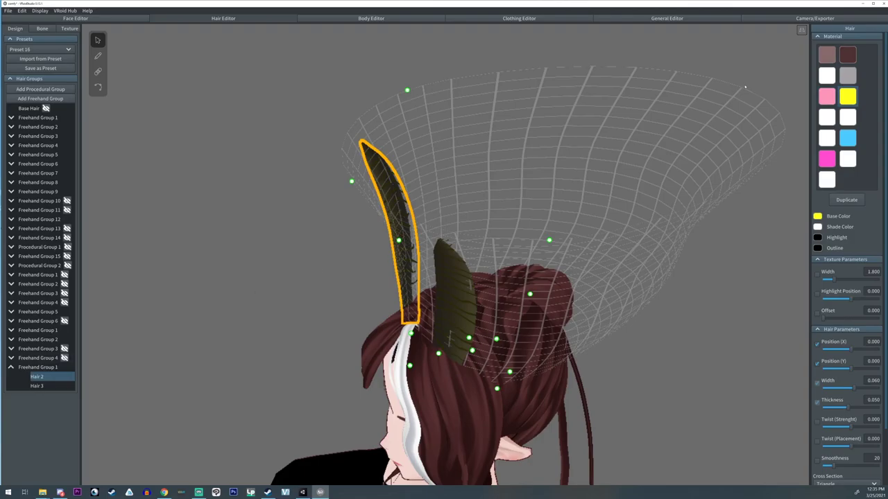
pyautogui.click(850, 141)
pyautogui.moveTo(641, 177); pyautogui.dragTo(672, 187, button='right')
pyautogui.click(848, 100)
pyautogui.moveTo(653, 228); pyautogui.dragTo(552, 225, button='right')
pyautogui.moveTo(757, 242); pyautogui.dragTo(636, 259, button='right')
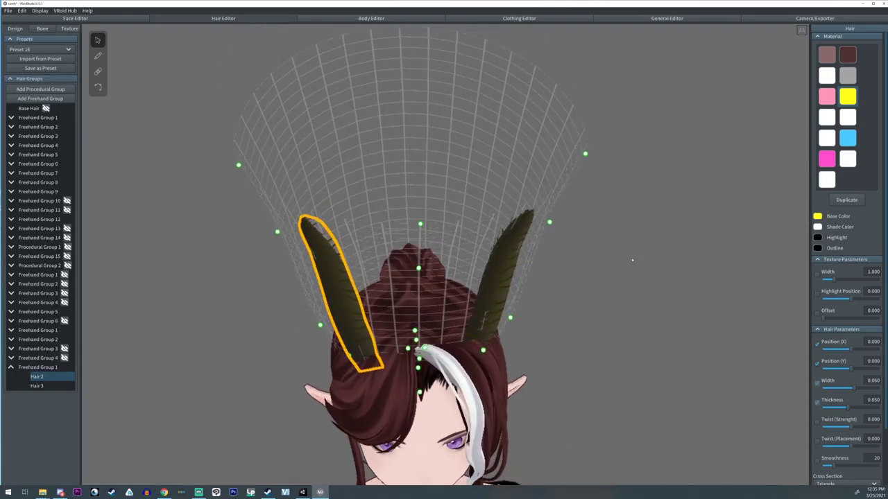
pyautogui.moveTo(574, 300); pyautogui.dragTo(530, 314, button='right')
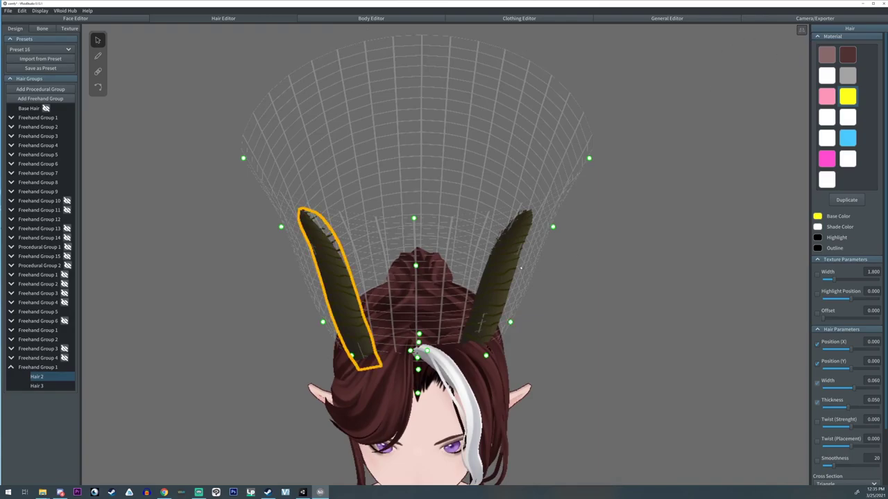
# Bring the ears closer together at the base by moving the guide's lower side control points inward and adjusting a front base point.
pyautogui.moveTo(510, 322); pyautogui.dragTo(495, 312)
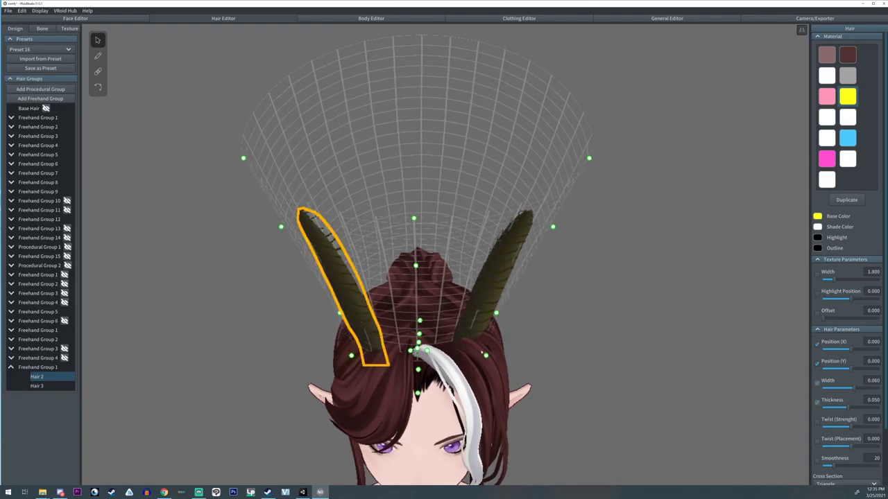
pyautogui.moveTo(485, 355); pyautogui.dragTo(477, 352)
pyautogui.moveTo(369, 327); pyautogui.dragTo(485, 350, button='right')
pyautogui.moveTo(458, 356); pyautogui.dragTo(444, 357)
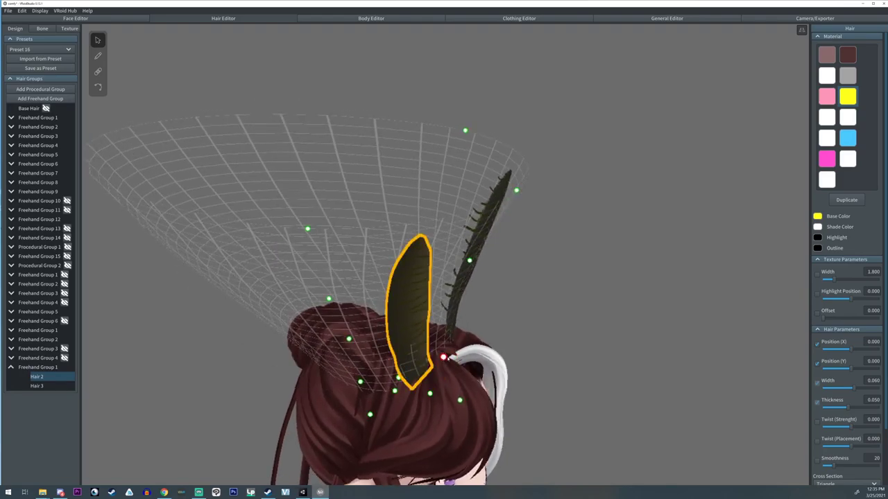
pyautogui.moveTo(428, 347); pyautogui.dragTo(499, 349, button='right')
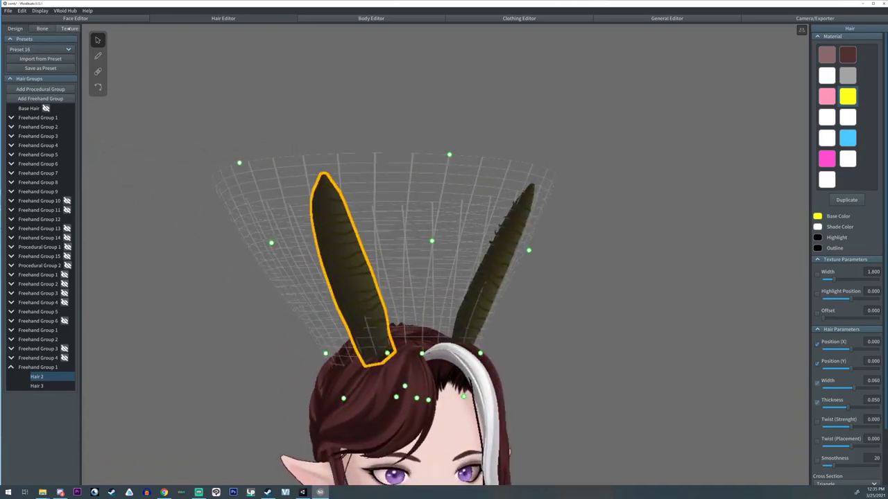
# Set the yellow ear material's base color to white in the texture editor and select its Default Image layer.
pyautogui.click(875, 37)
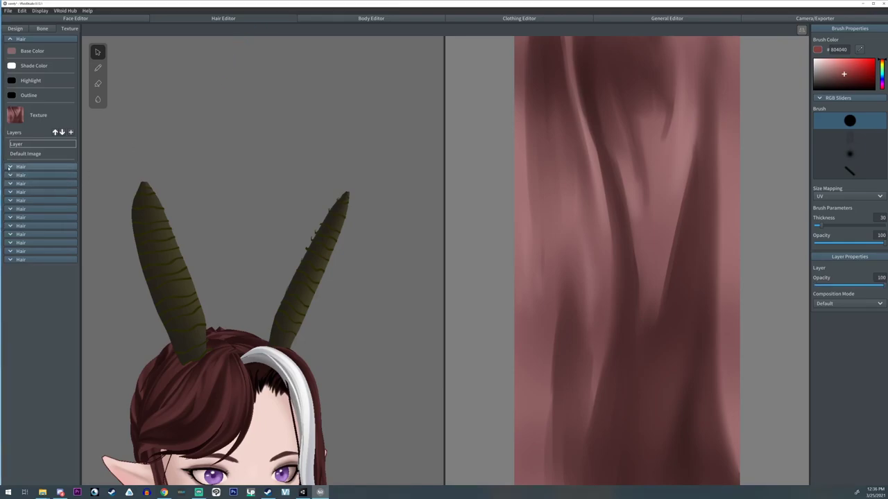
pyautogui.click(10, 200)
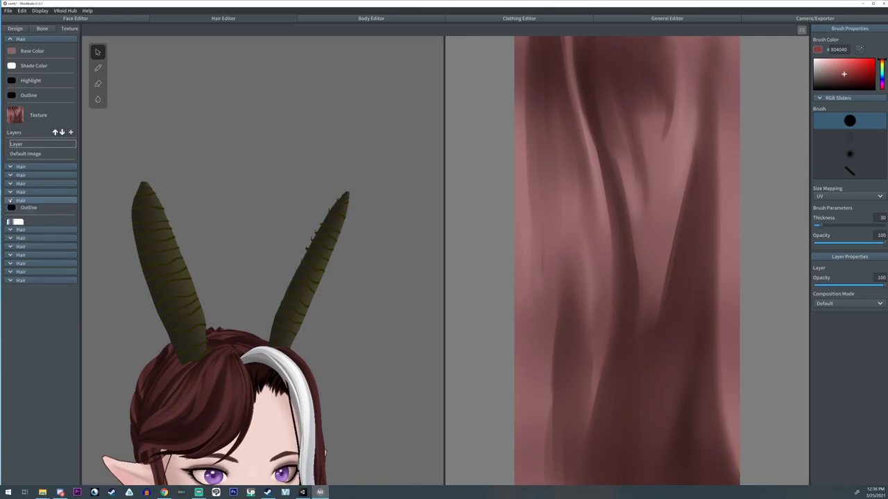
pyautogui.click(11, 212)
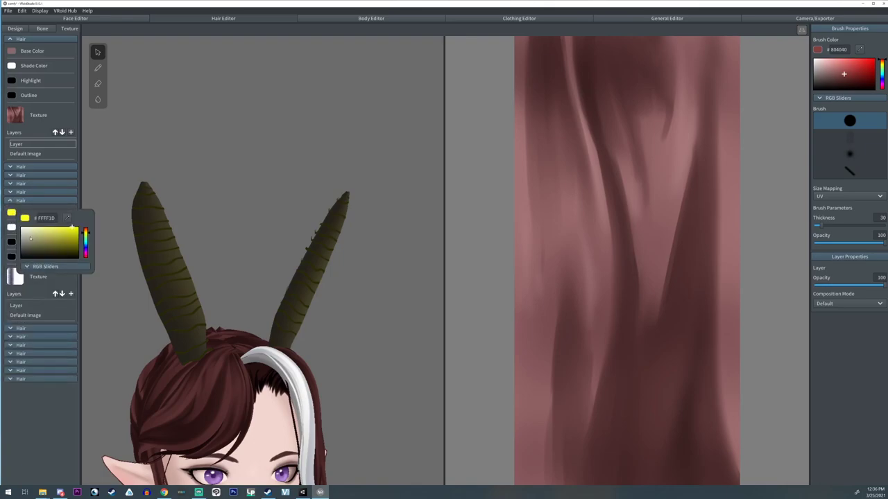
pyautogui.moveTo(31, 238); pyautogui.dragTo(11, 213)
pyautogui.click(23, 316)
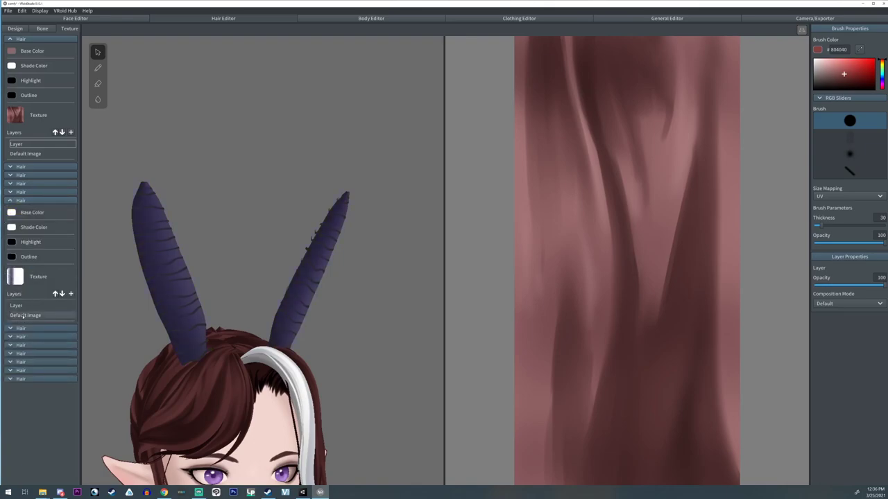
pyautogui.click(23, 316)
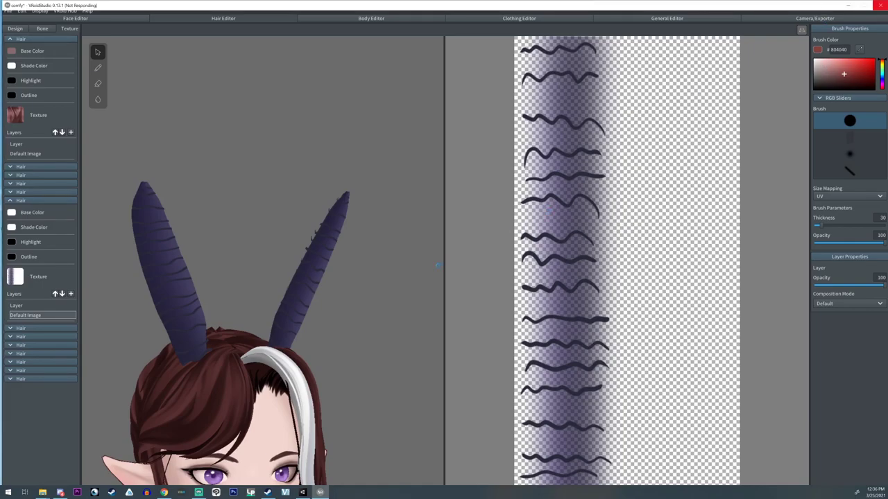
# Paint over the ear material's entire default image in near-black #0E0E0E with a brush thickness of 260.
pyautogui.moveTo(348, 320); pyautogui.dragTo(348, 321, button='right')
pyautogui.moveTo(273, 348); pyautogui.dragTo(273, 348, button='middle')
pyautogui.moveTo(272, 348); pyautogui.dragTo(232, 319, button='right')
pyautogui.moveTo(232, 319); pyautogui.dragTo(269, 340, button='middle')
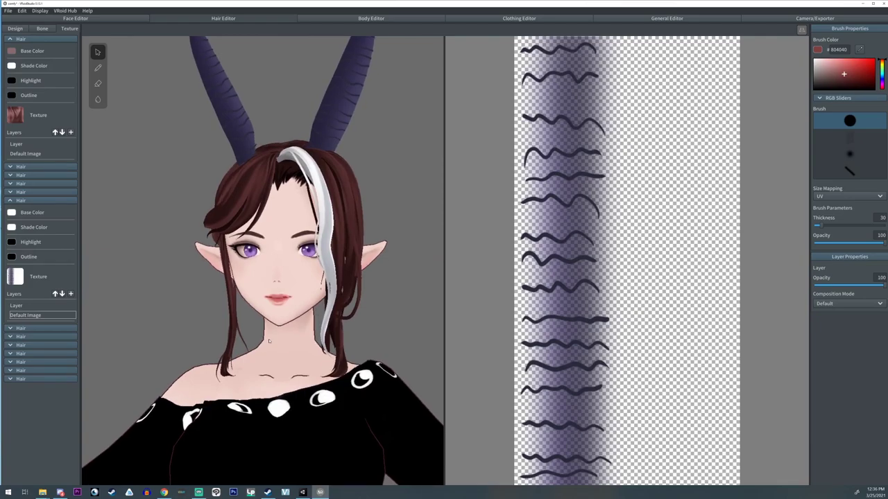
pyautogui.moveTo(823, 80); pyautogui.dragTo(812, 84)
pyautogui.moveTo(842, 225); pyautogui.dragTo(872, 225)
pyautogui.moveTo(721, 248)
pyautogui.mouseDown()
pyautogui.moveTo(531, 278)
pyautogui.moveTo(630, 257)
pyautogui.moveTo(689, 231)
pyautogui.mouseUp()
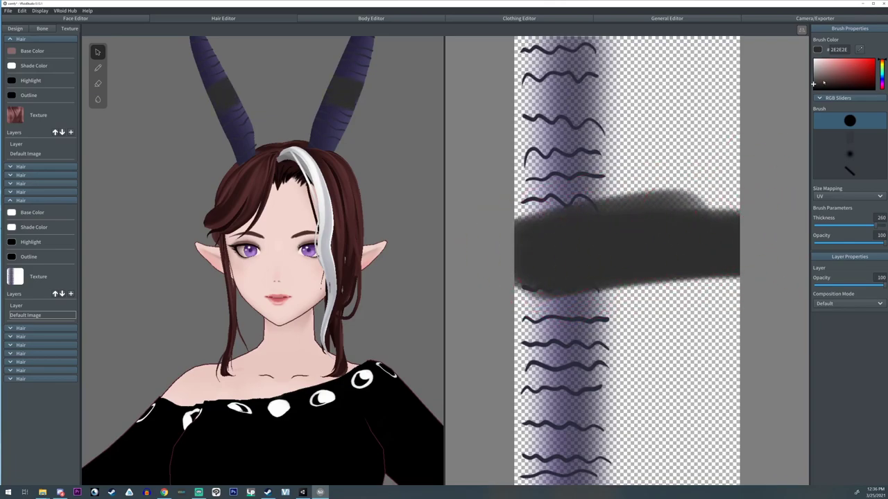
pyautogui.moveTo(707, 90)
pyautogui.mouseDown()
pyautogui.moveTo(747, 169)
pyautogui.moveTo(670, 89)
pyautogui.moveTo(594, 70)
pyautogui.moveTo(506, 83)
pyautogui.moveTo(517, 44)
pyautogui.moveTo(575, 100)
pyautogui.moveTo(554, 218)
pyautogui.mouseUp()
pyautogui.moveTo(813, 85); pyautogui.dragTo(813, 88)
pyautogui.moveTo(794, 47)
pyautogui.mouseDown()
pyautogui.moveTo(707, 59)
pyautogui.moveTo(525, 56)
pyautogui.moveTo(535, 109)
pyautogui.moveTo(603, 141)
pyautogui.moveTo(638, 194)
pyautogui.moveTo(621, 333)
pyautogui.moveTo(660, 296)
pyautogui.moveTo(692, 298)
pyautogui.moveTo(645, 367)
pyautogui.moveTo(717, 321)
pyautogui.moveTo(732, 338)
pyautogui.moveTo(575, 475)
pyautogui.moveTo(714, 376)
pyautogui.moveTo(570, 392)
pyautogui.moveTo(702, 255)
pyautogui.moveTo(696, 353)
pyautogui.mouseUp()
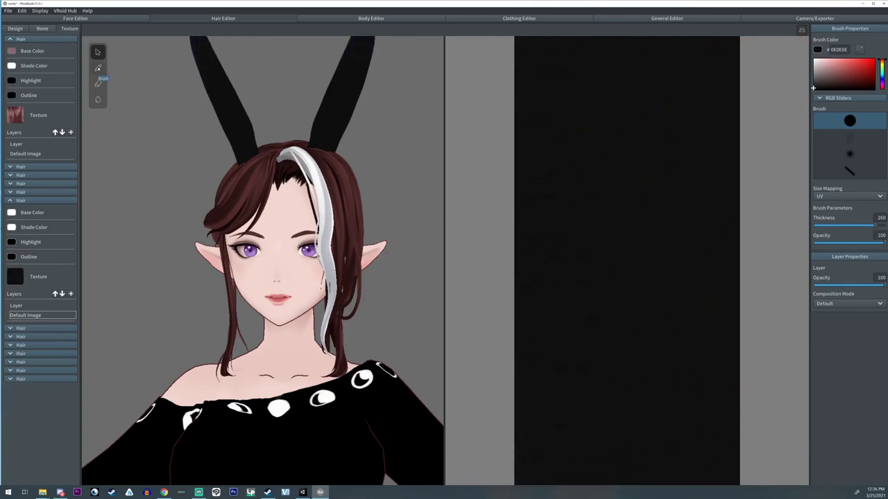
# Paint a full-height light pink #FFC1C1 inner-ear stripe near one side of the ear texture with brush thickness 111.
pyautogui.click(97, 68)
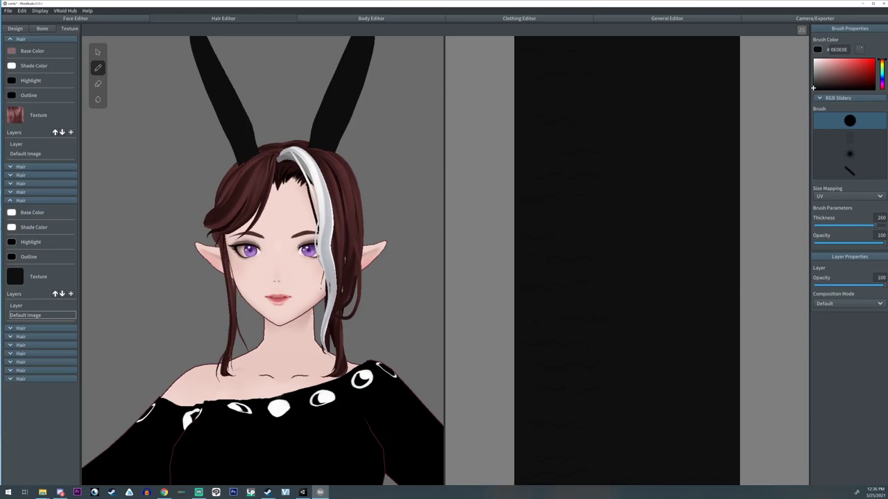
pyautogui.moveTo(813, 88); pyautogui.dragTo(828, 58)
pyautogui.moveTo(872, 225); pyautogui.dragTo(841, 226)
pyautogui.moveTo(561, 60)
pyautogui.mouseDown()
pyautogui.moveTo(562, 50)
pyautogui.moveTo(557, 465)
pyautogui.mouseUp()
pyautogui.moveTo(537, 60)
pyautogui.mouseDown()
pyautogui.moveTo(563, 444)
pyautogui.moveTo(555, 467)
pyautogui.mouseUp()
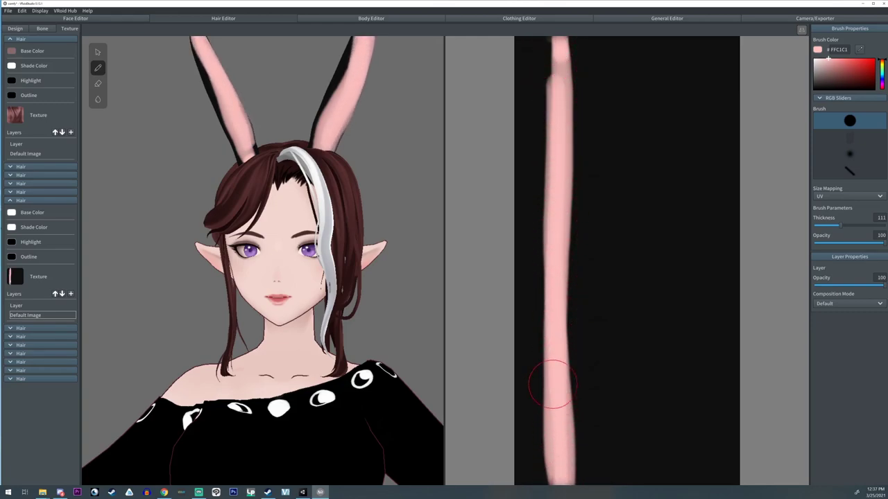
pyautogui.moveTo(555, 56); pyautogui.dragTo(555, 478)
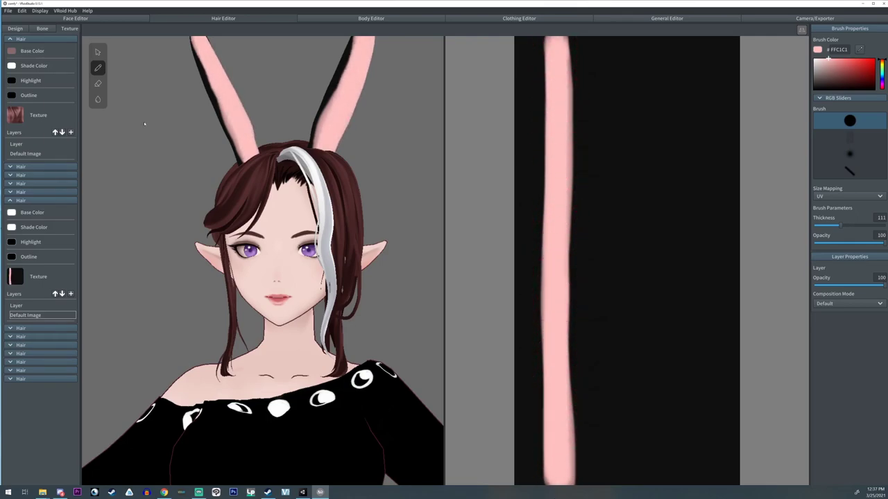
# Trim the pink stripe's lower end into a rounded ear tip with near-black #0F0F0F paint.
pyautogui.moveTo(829, 82); pyautogui.dragTo(763, 147)
pyautogui.moveTo(614, 398)
pyautogui.mouseDown()
pyautogui.moveTo(575, 475)
pyautogui.moveTo(578, 470)
pyautogui.moveTo(552, 471)
pyautogui.mouseUp()
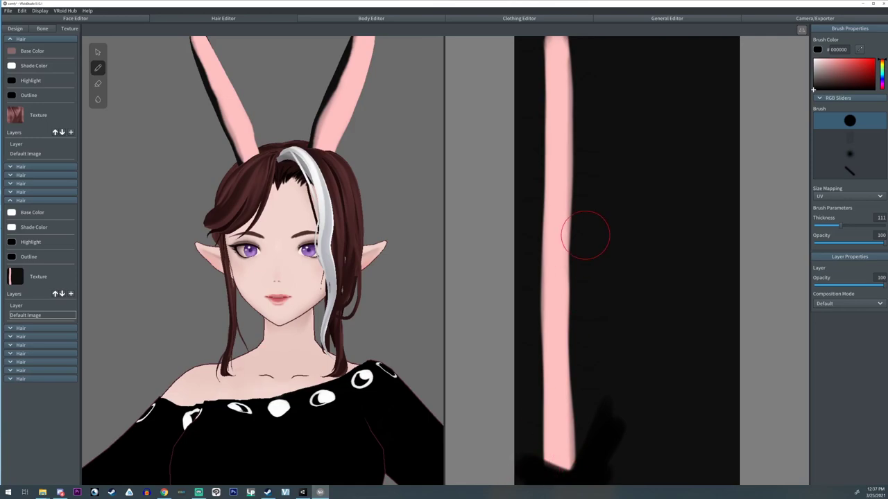
pyautogui.scroll(-2, 585, 236)
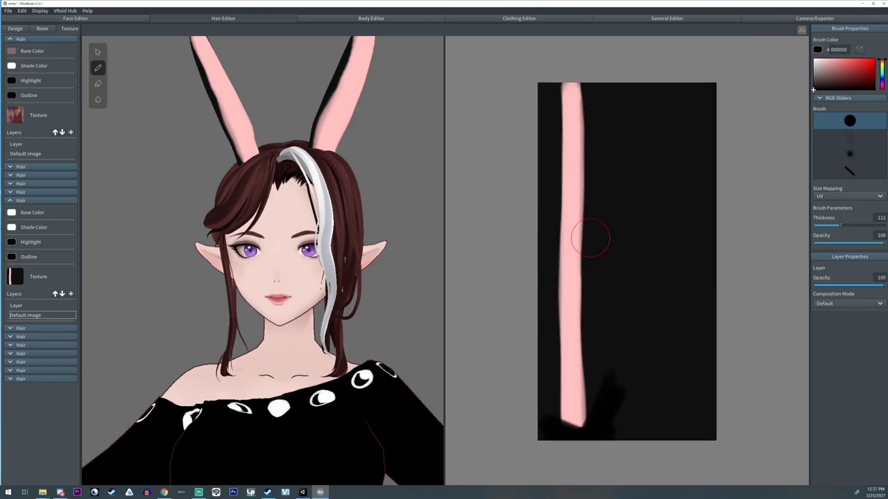
pyautogui.click(829, 88)
pyautogui.moveTo(610, 347)
pyautogui.mouseDown()
pyautogui.moveTo(604, 406)
pyautogui.moveTo(574, 439)
pyautogui.moveTo(549, 421)
pyautogui.moveTo(575, 409)
pyautogui.moveTo(531, 396)
pyautogui.mouseUp()
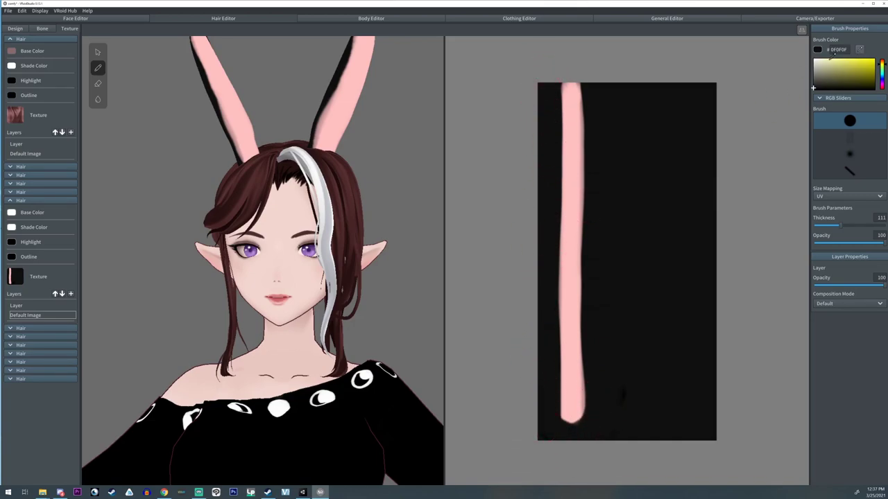
# Shade the upper part of the pink stripe with darker pink #D18F8F, using the soft brush at thickness 79.
pyautogui.click(567, 199)
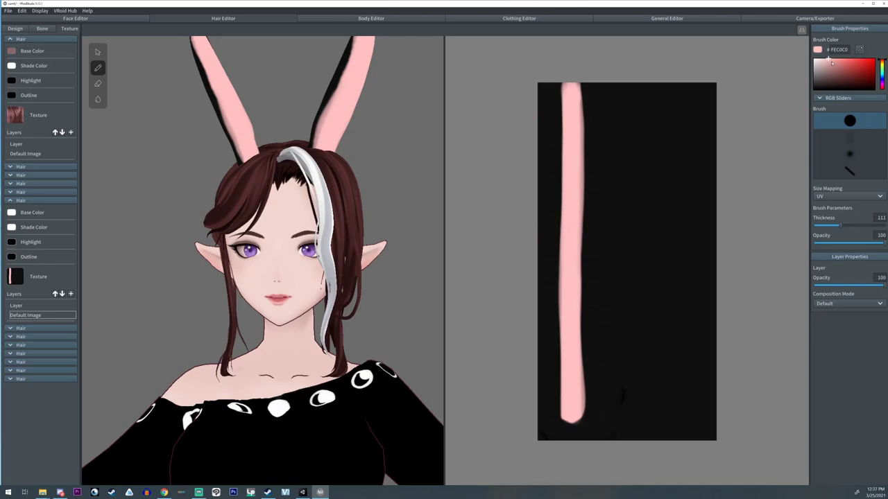
pyautogui.click(832, 64)
pyautogui.click(850, 153)
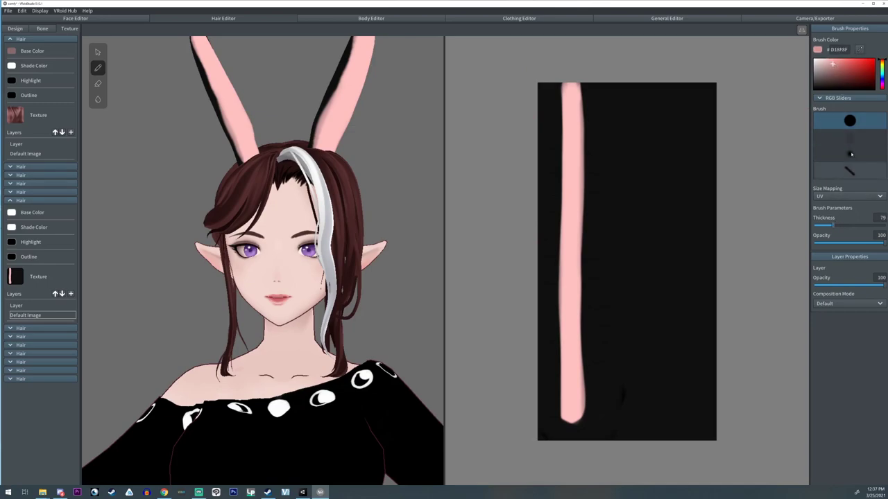
pyautogui.moveTo(572, 100)
pyautogui.mouseDown()
pyautogui.moveTo(569, 92)
pyautogui.moveTo(572, 114)
pyautogui.moveTo(570, 79)
pyautogui.moveTo(569, 211)
pyautogui.mouseUp()
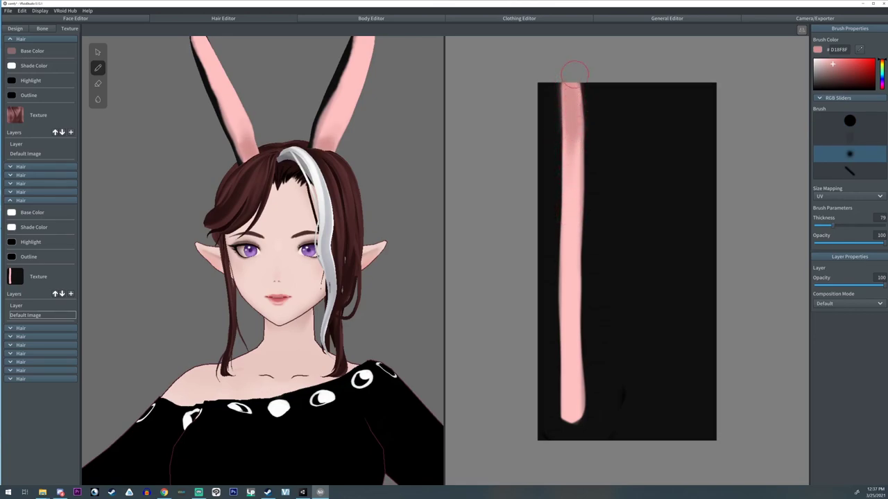
pyautogui.moveTo(574, 71); pyautogui.dragTo(570, 204)
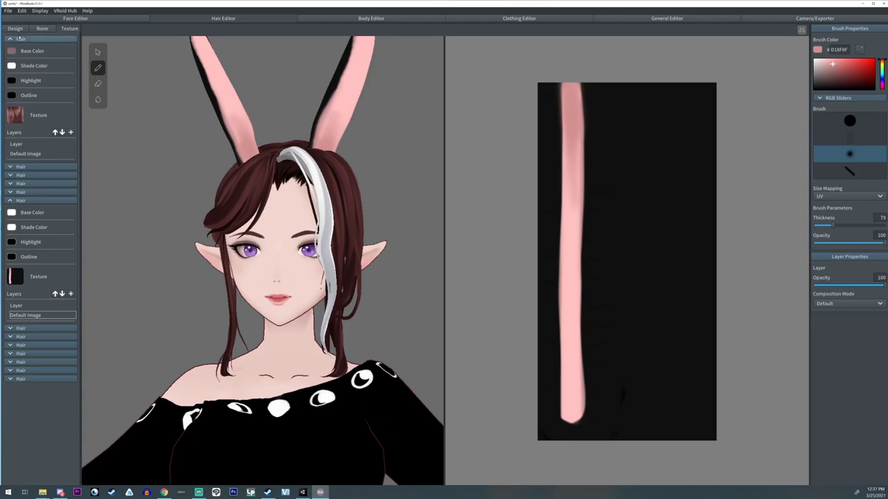
# Narrow the pink stripe by painting along both edges in near-black #0F0F0F with the hard round brush at thickness 52.
pyautogui.click(681, 184)
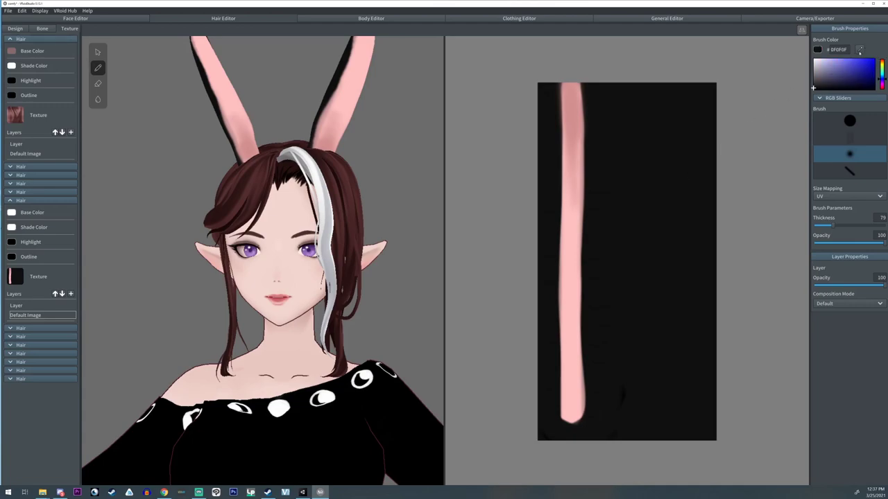
pyautogui.click(852, 122)
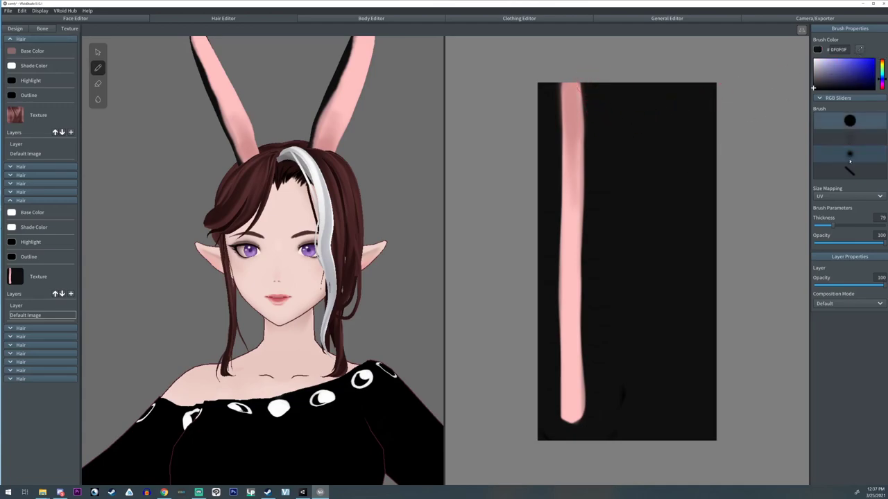
pyautogui.moveTo(583, 77); pyautogui.dragTo(585, 432)
pyautogui.moveTo(583, 72); pyautogui.dragTo(580, 218)
pyautogui.moveTo(555, 98); pyautogui.dragTo(550, 436)
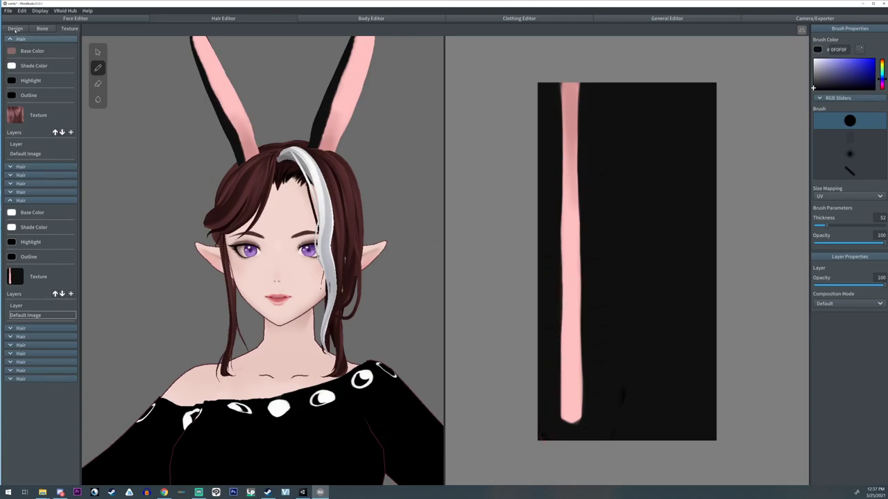
# Center the pink stripe on the Hair 2 ear by setting its texture width to 1.264 and raising its texture offset.
pyautogui.click(15, 29)
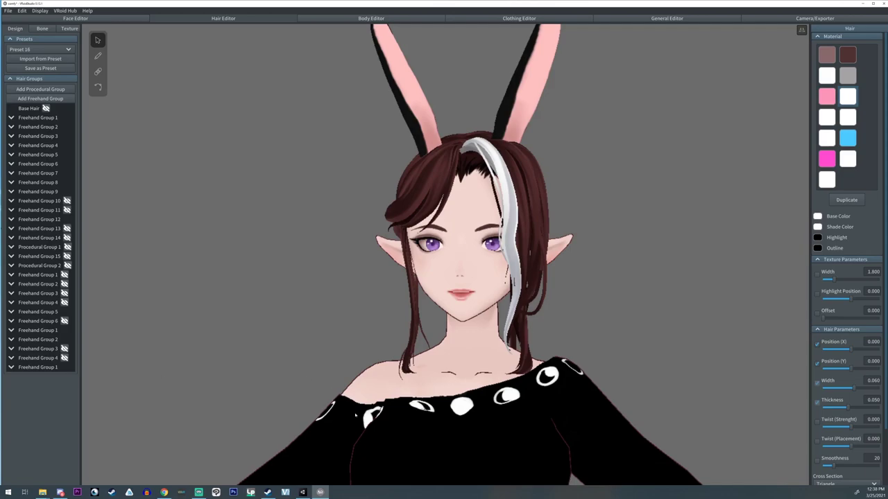
pyautogui.click(11, 367)
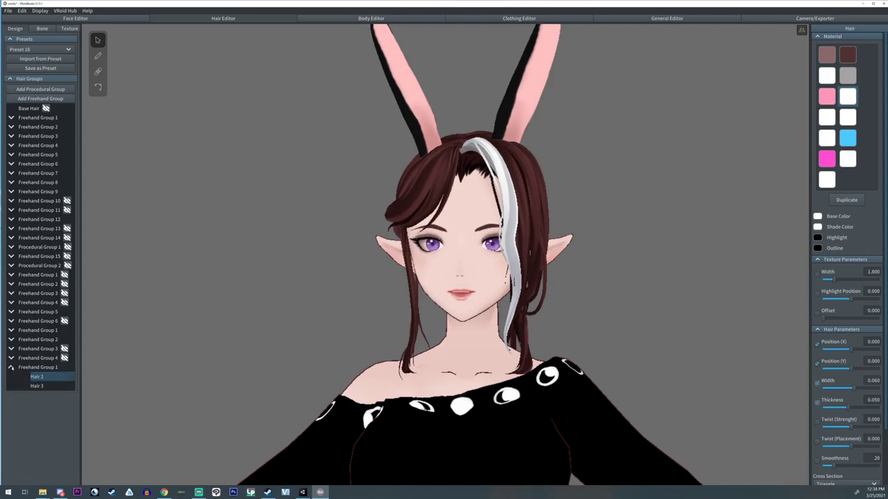
pyautogui.click(37, 377)
pyautogui.moveTo(706, 216); pyautogui.dragTo(657, 273, button='middle')
pyautogui.moveTo(832, 280); pyautogui.dragTo(818, 284)
pyautogui.moveTo(833, 319); pyautogui.dragTo(868, 319)
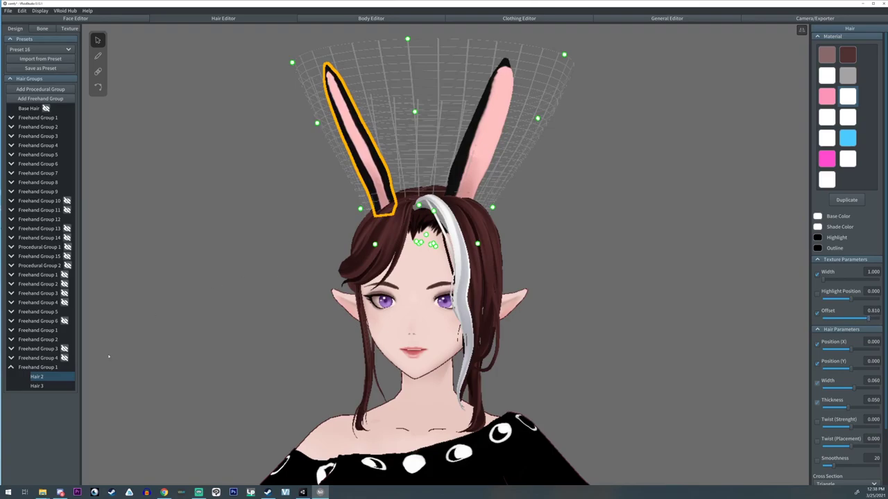
pyautogui.moveTo(825, 281); pyautogui.dragTo(827, 280)
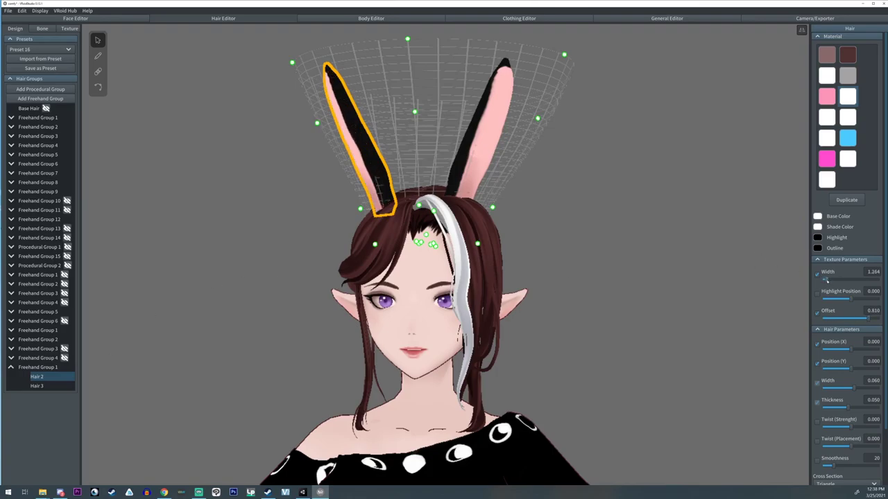
pyautogui.moveTo(868, 318)
pyautogui.mouseDown()
pyautogui.moveTo(879, 318)
pyautogui.moveTo(872, 319)
pyautogui.mouseUp()
# Center the pink stripe on the Hair 3 ear by setting its texture width to 1.248 and offset to 0.888.
pyautogui.click(37, 385)
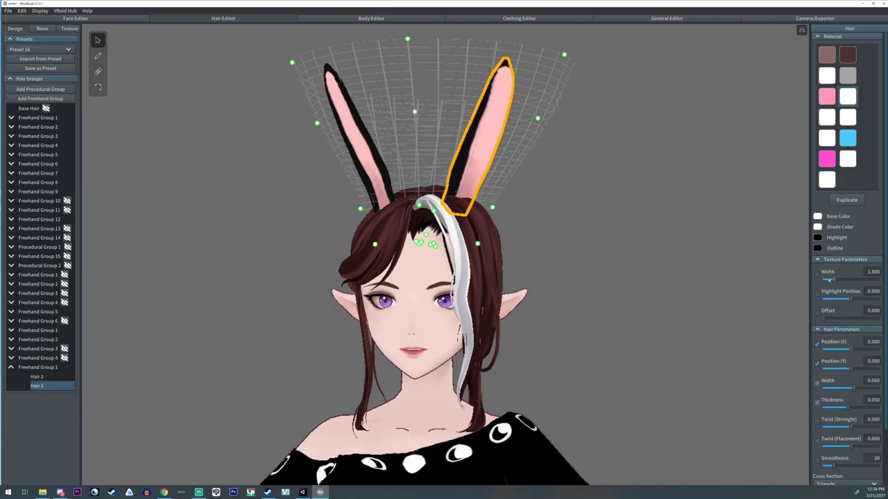
pyautogui.moveTo(828, 283); pyautogui.dragTo(827, 283)
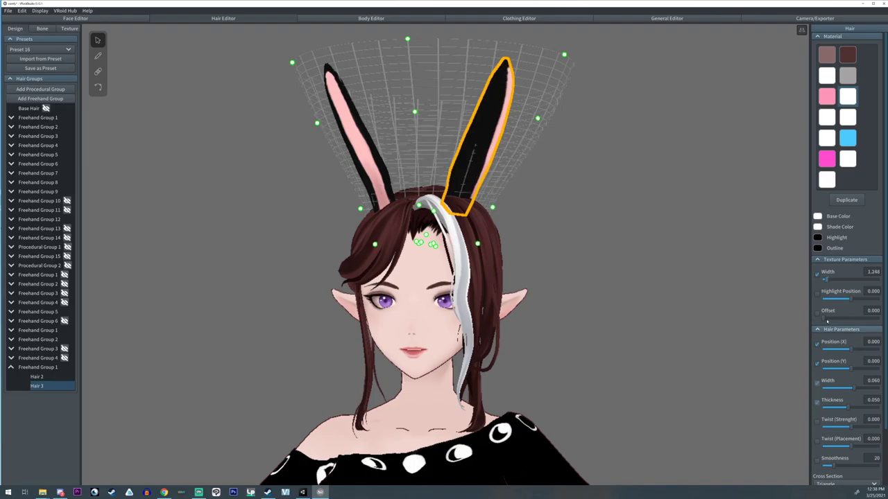
pyautogui.moveTo(823, 319); pyautogui.dragTo(873, 322)
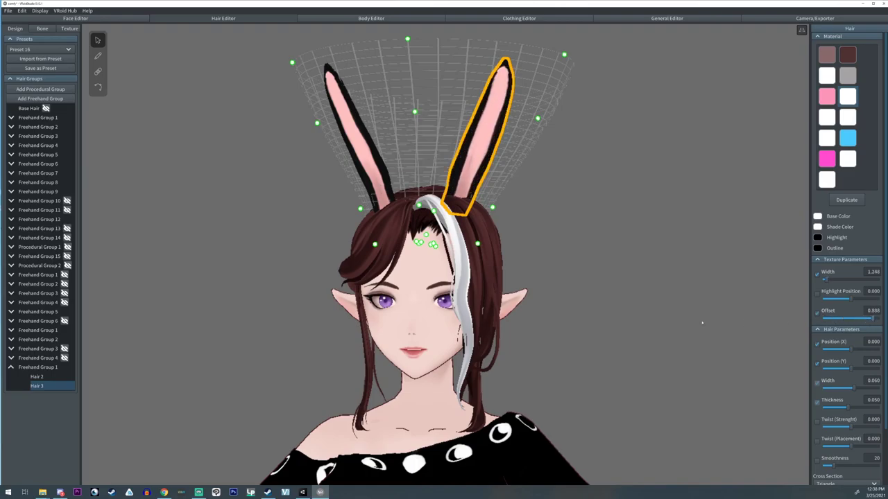
pyautogui.moveTo(637, 321)
pyautogui.mouseDown(button='right')
pyautogui.moveTo(599, 332)
pyautogui.moveTo(635, 318)
pyautogui.moveTo(625, 320)
pyautogui.mouseUp(button='right')
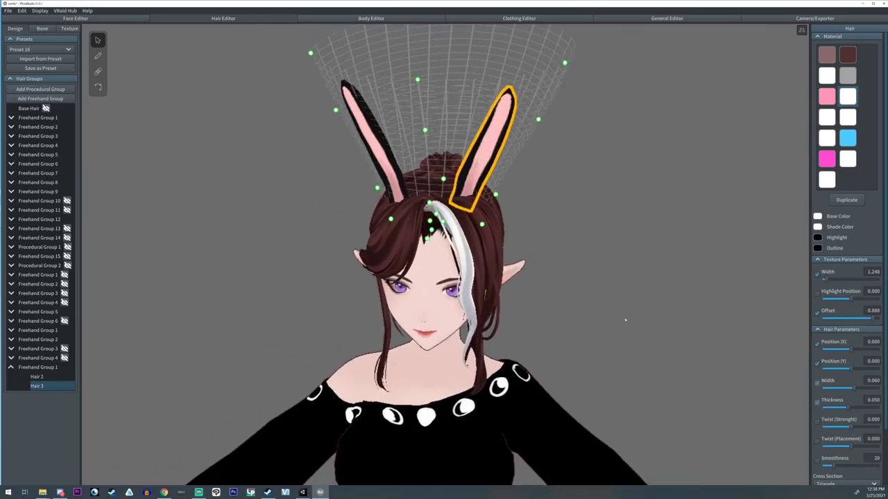
# Create a bone group from the Hair 2 ear strand.
pyautogui.click(66, 30)
pyautogui.click(378, 147)
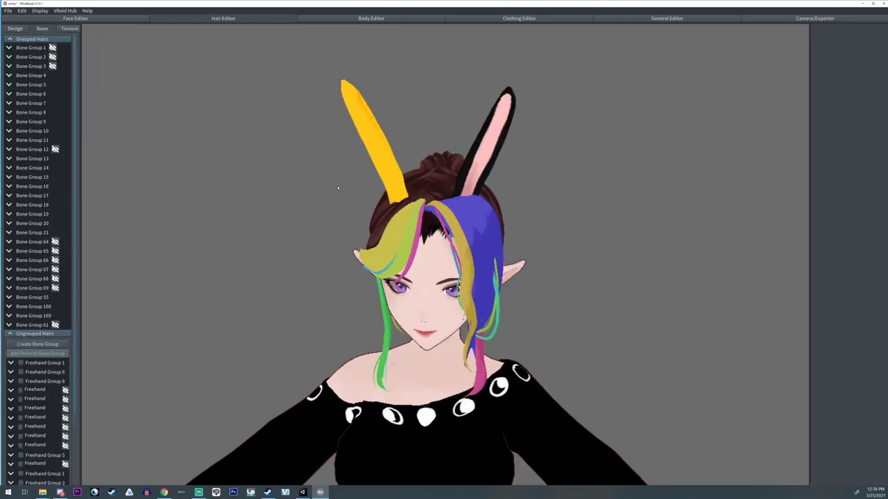
pyautogui.moveTo(331, 190); pyautogui.dragTo(312, 192, button='right')
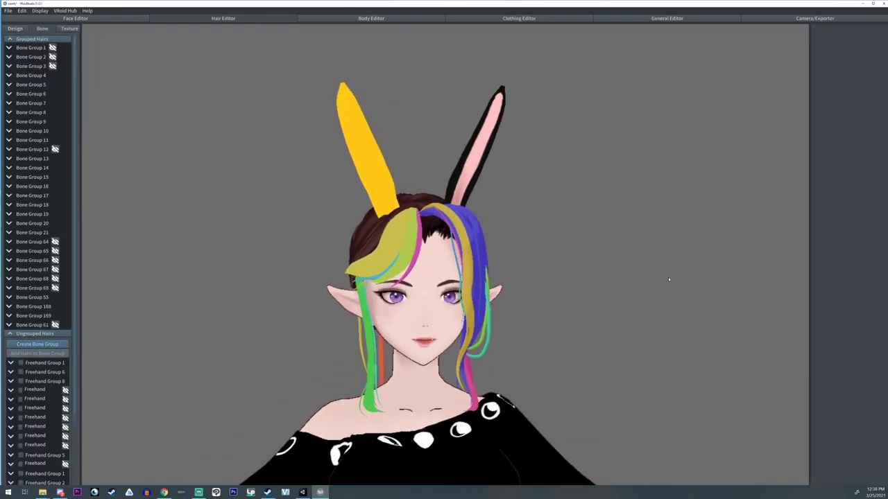
pyautogui.hotkey('ctrl', 'z')
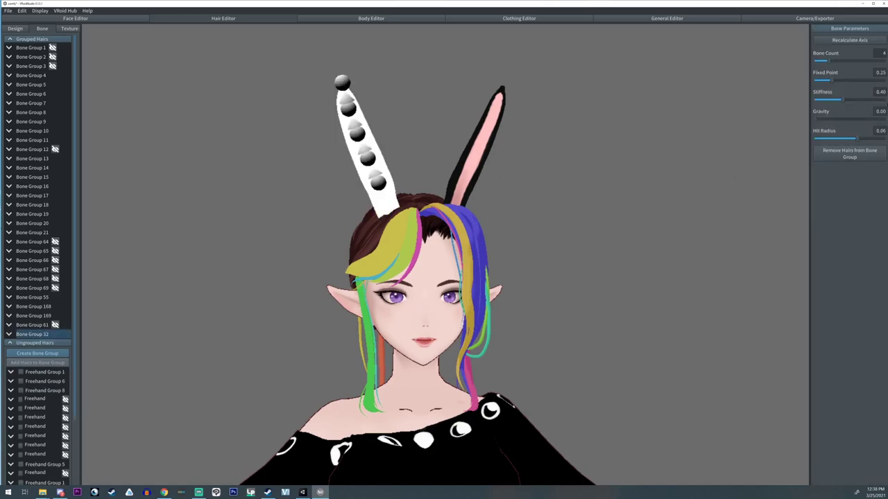
# Set the first ear bone group's stiffness to 0.74, and create a bone group from the other ear with stiffness 0.43.
pyautogui.moveTo(852, 99); pyautogui.dragTo(866, 99)
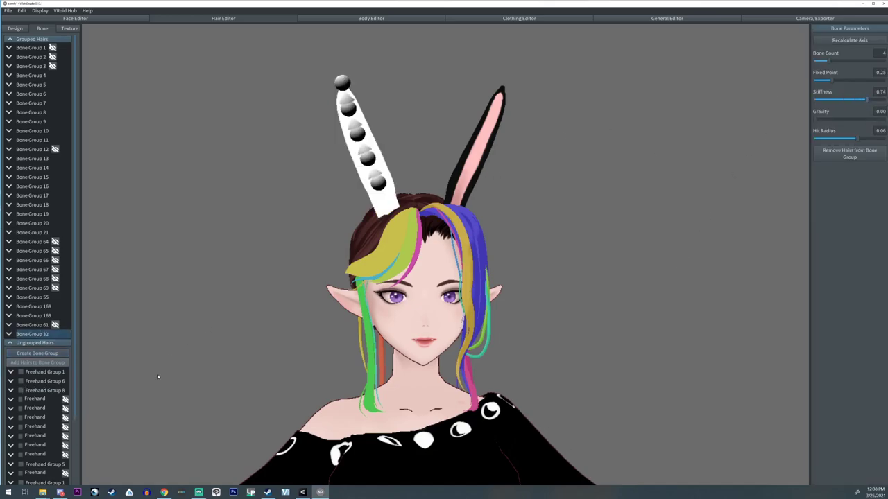
pyautogui.click(481, 154)
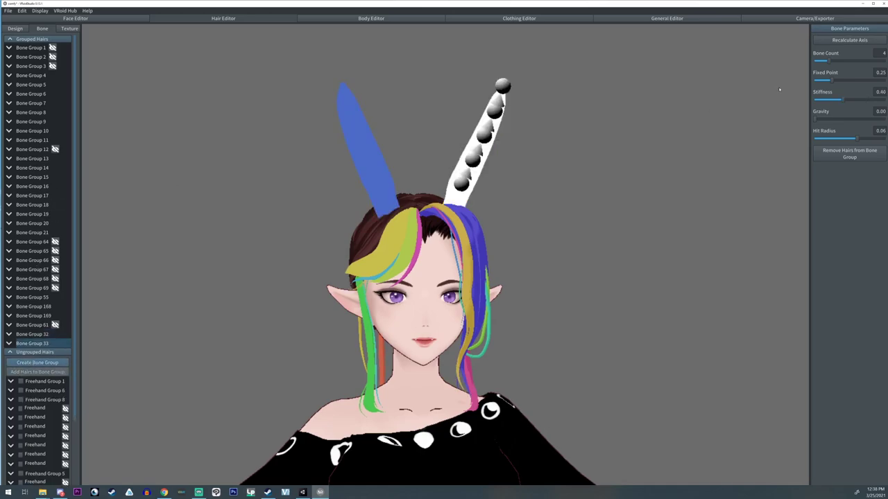
pyautogui.moveTo(839, 99); pyautogui.dragTo(858, 101)
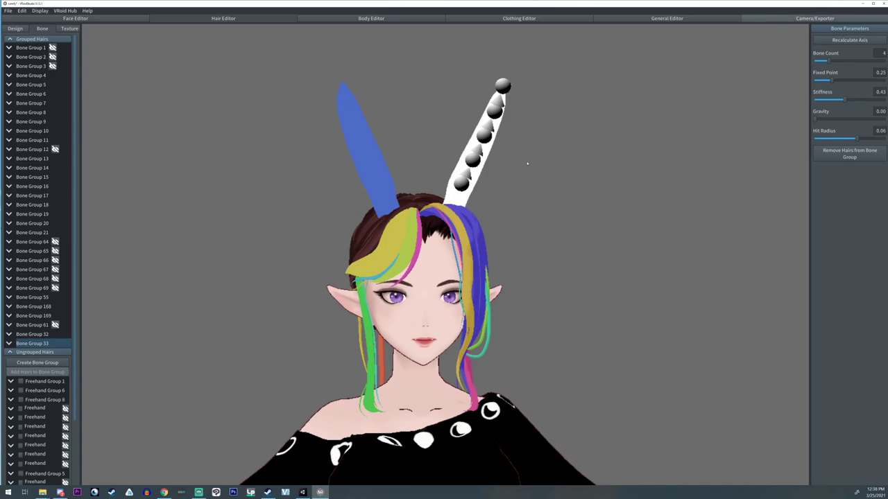
# Preview how the ears move in the Walking and Standby 2 animations, and return the pose to Default.
pyautogui.click(813, 18)
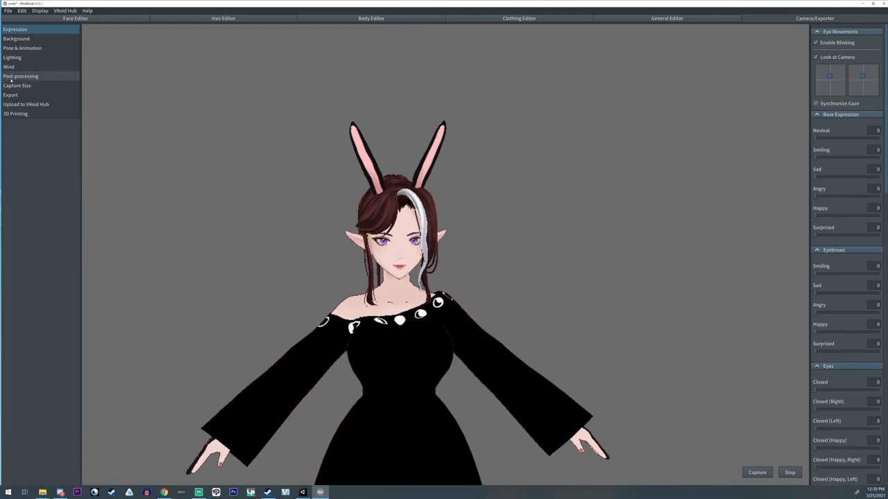
pyautogui.click(27, 49)
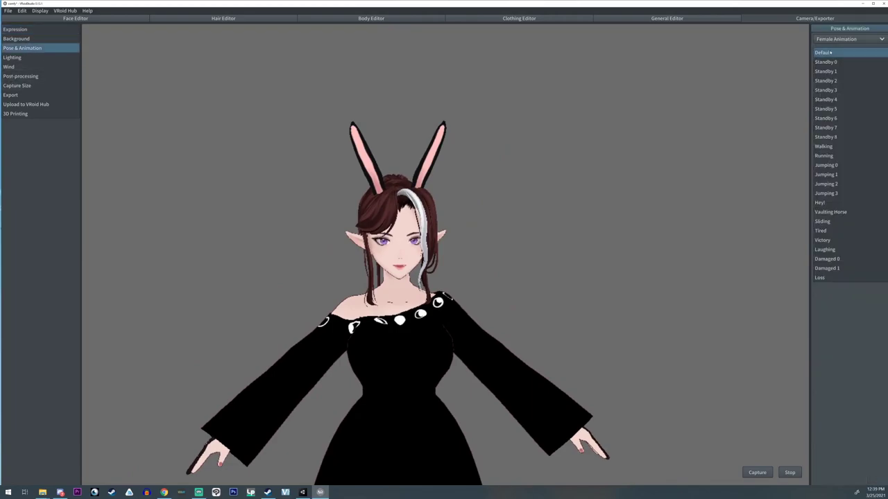
pyautogui.click(826, 147)
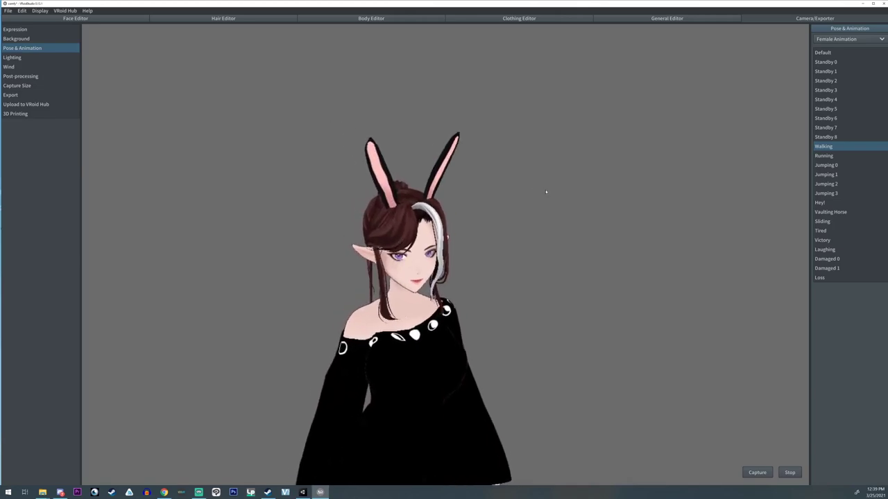
pyautogui.click(826, 80)
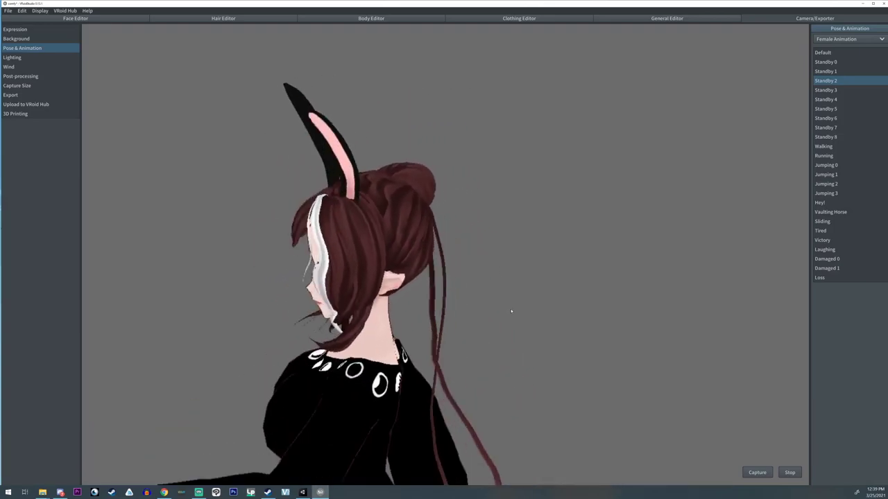
pyautogui.click(826, 52)
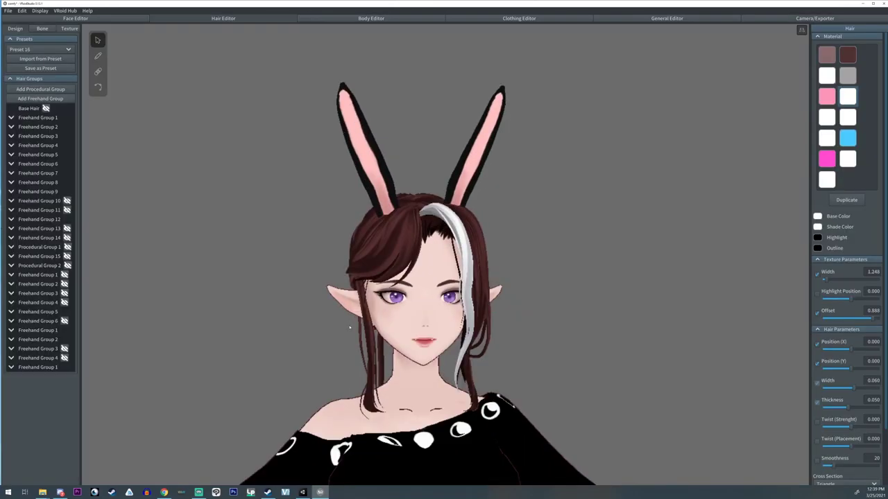
# Add a new freehand hair group and set its guide's Fit To Head (Z) to 0.
pyautogui.moveTo(354, 416); pyautogui.dragTo(351, 264, button='middle')
pyautogui.scroll(-3, 351, 263)
pyautogui.moveTo(438, 240); pyautogui.dragTo(424, 237, button='right')
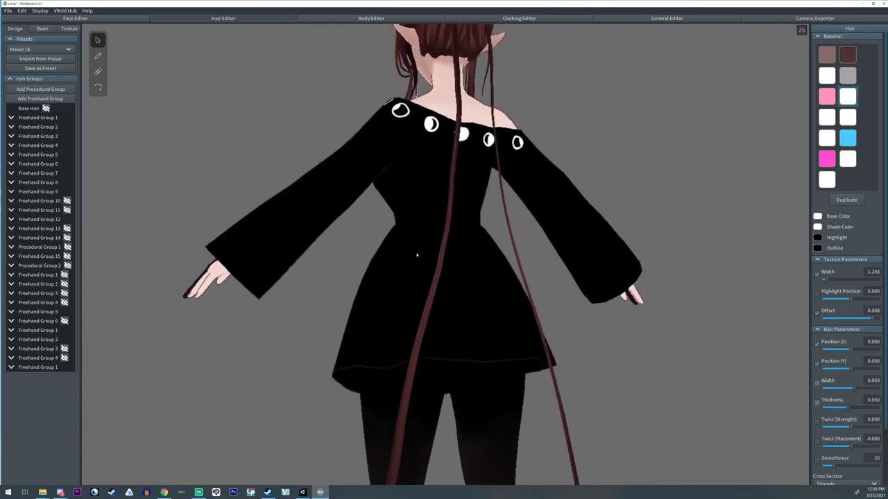
pyautogui.click(25, 108)
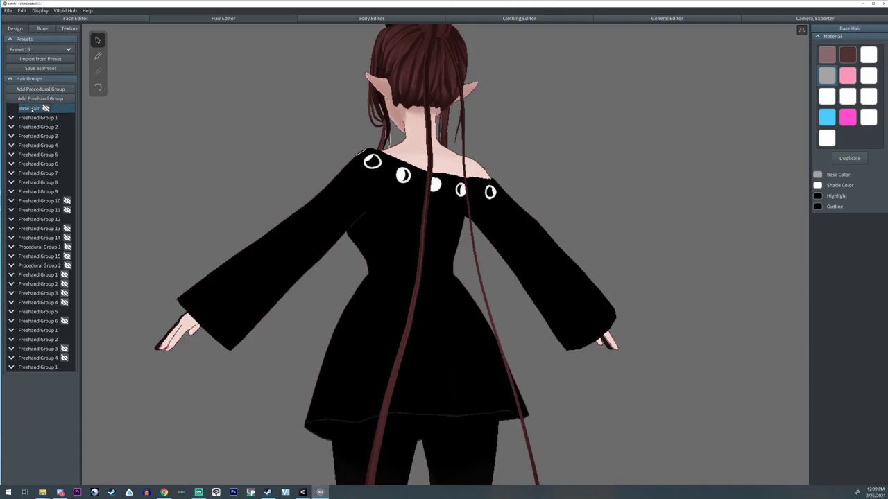
pyautogui.click(58, 99)
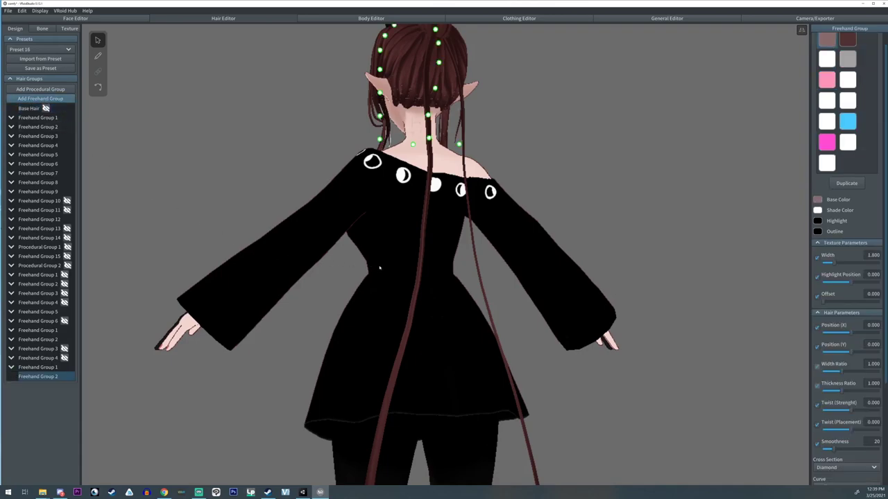
pyautogui.moveTo(381, 266); pyautogui.dragTo(527, 274, button='right')
pyautogui.scroll(-6, 840, 408)
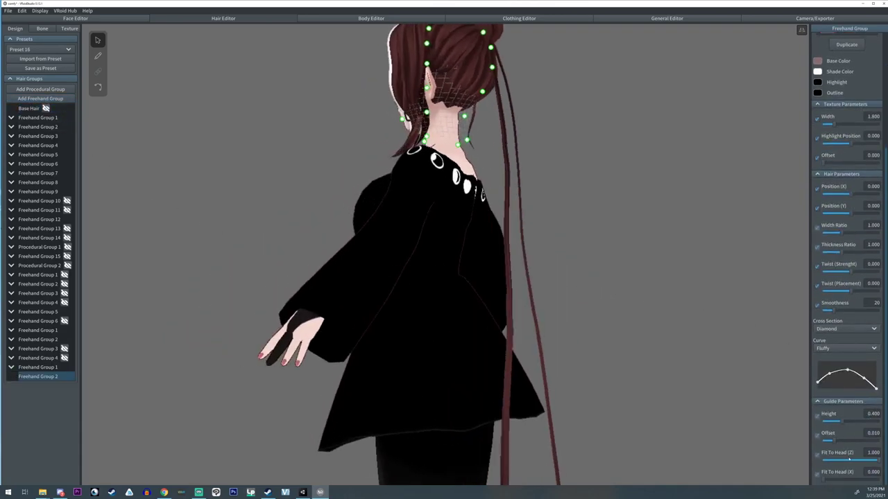
pyautogui.moveTo(849, 459); pyautogui.dragTo(819, 461)
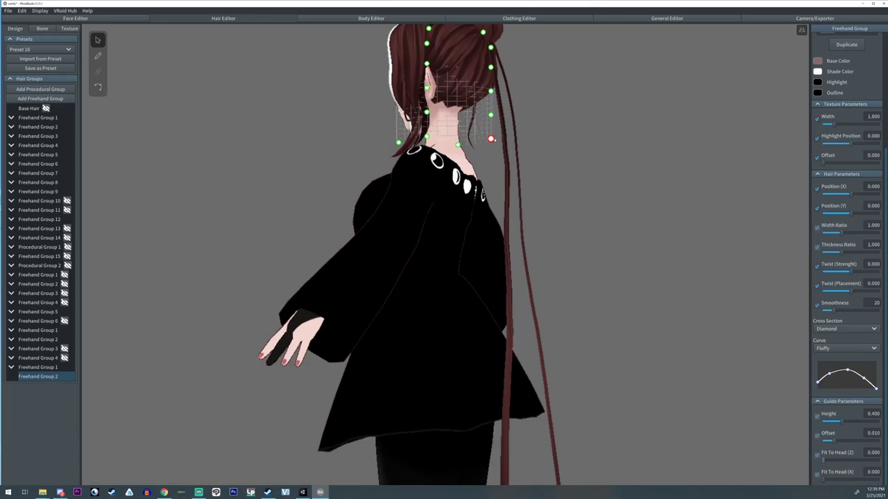
# Stretch the hair guide mesh down the back by moving its lower rows of control points to the skirt hem, hips and waist.
pyautogui.moveTo(491, 138); pyautogui.dragTo(551, 357)
pyautogui.moveTo(680, 347); pyautogui.dragTo(527, 343, button='right')
pyautogui.moveTo(457, 353); pyautogui.dragTo(532, 405)
pyautogui.moveTo(456, 120); pyautogui.dragTo(480, 355)
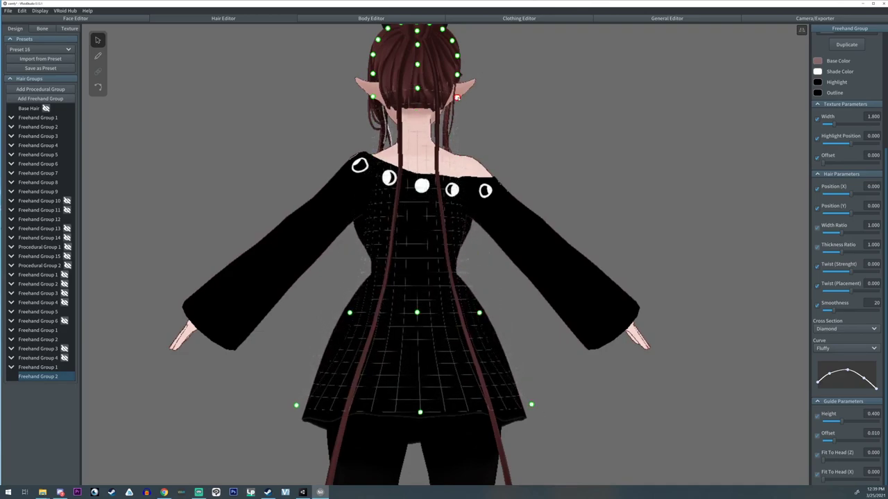
pyautogui.moveTo(457, 98); pyautogui.dragTo(436, 268)
# Shape the guide over the lower back by pulling its waist points inward, gathering the next row above the waist and tucking in the hem points.
pyautogui.moveTo(326, 298); pyautogui.dragTo(455, 310, button='right')
pyautogui.moveTo(445, 271); pyautogui.dragTo(447, 269)
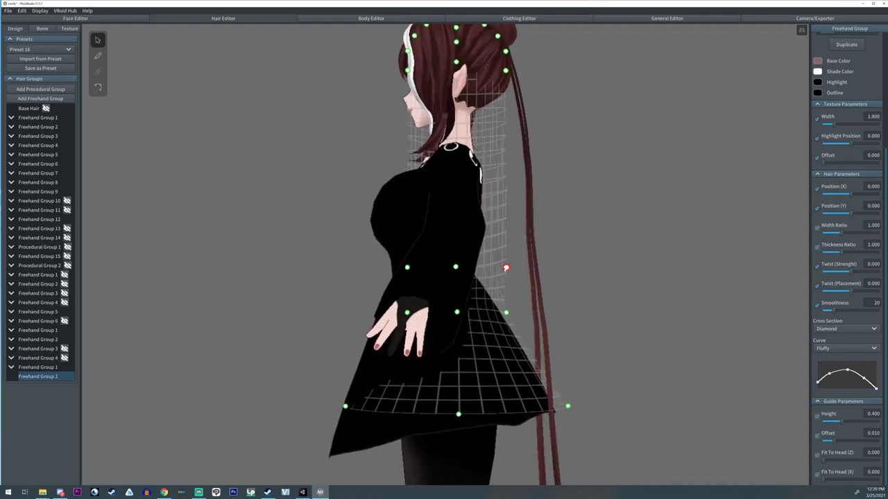
pyautogui.moveTo(505, 267); pyautogui.dragTo(477, 264)
pyautogui.moveTo(452, 281); pyautogui.dragTo(449, 282, button='right')
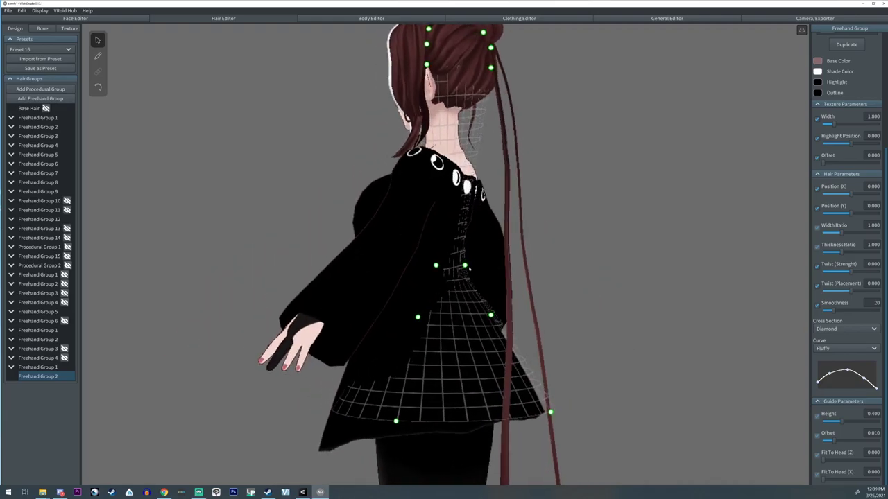
pyautogui.moveTo(491, 67); pyautogui.dragTo(419, 278)
pyautogui.moveTo(416, 152); pyautogui.dragTo(423, 152, button='right')
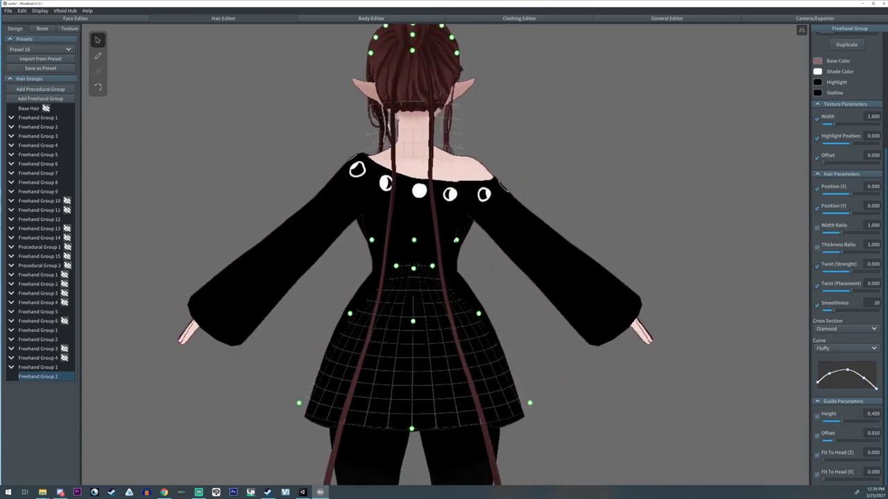
pyautogui.moveTo(455, 240); pyautogui.dragTo(414, 255)
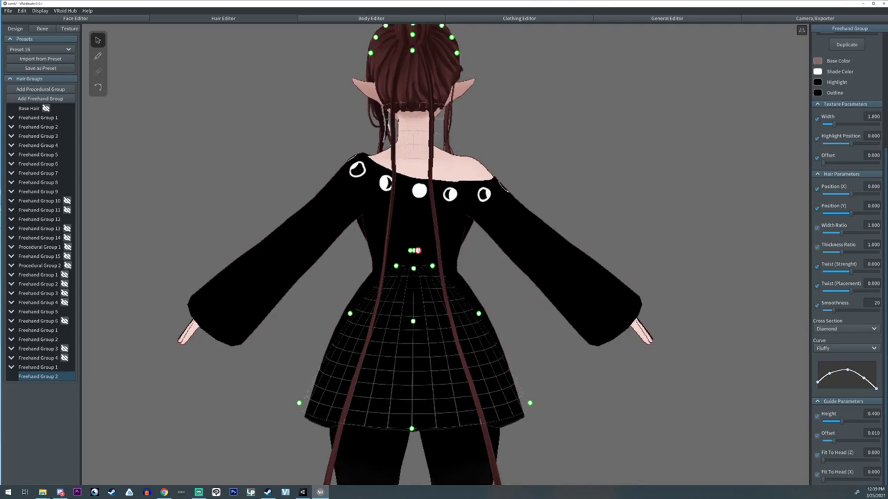
pyautogui.moveTo(419, 257); pyautogui.dragTo(439, 251, button='right')
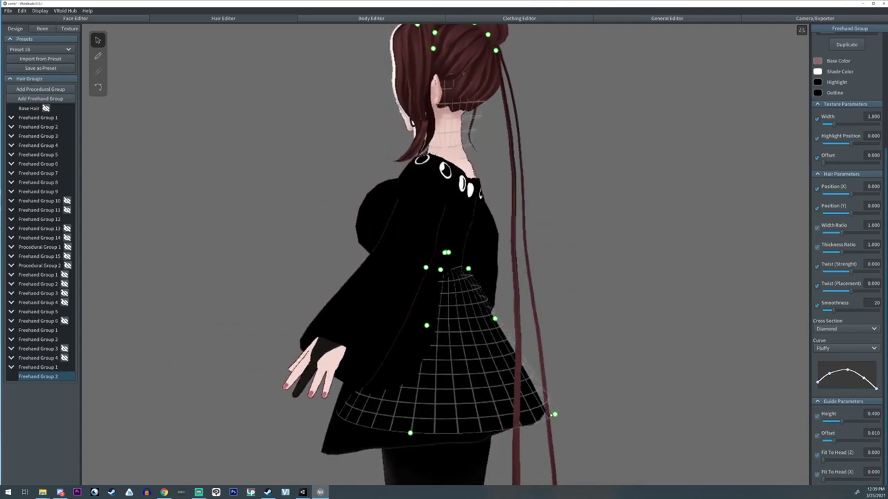
pyautogui.moveTo(555, 414); pyautogui.dragTo(462, 372)
# Draw a short strand on the guide at the lower back with the hair brush in a white material.
pyautogui.click(100, 57)
pyautogui.moveTo(606, 243); pyautogui.dragTo(601, 242, button='right')
pyautogui.scroll(3, 600, 242)
pyautogui.scroll(2, 854, 111)
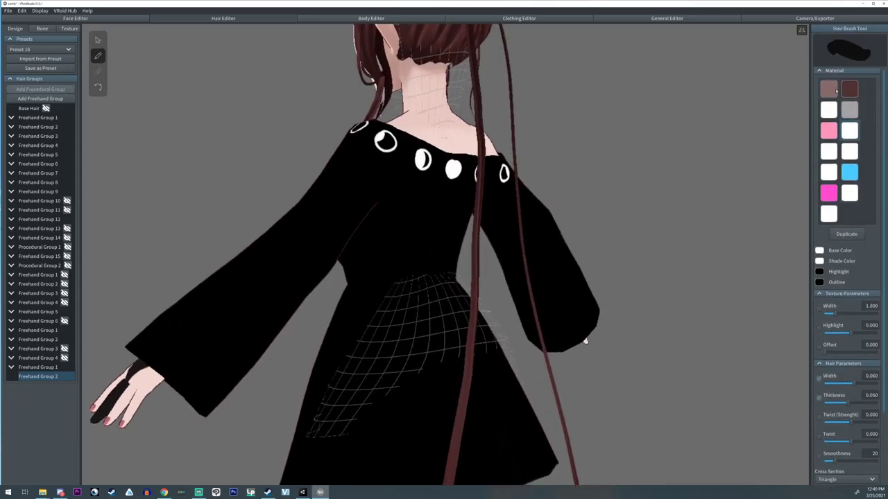
pyautogui.click(826, 219)
pyautogui.click(850, 194)
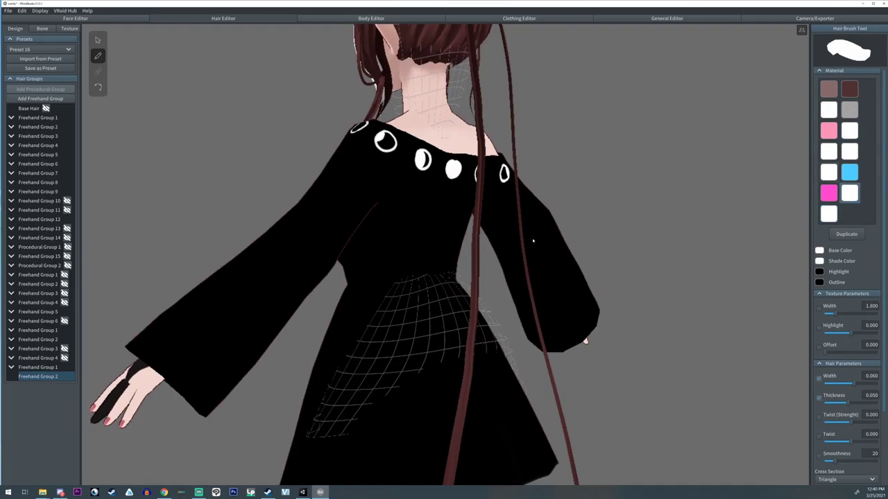
pyautogui.moveTo(534, 241); pyautogui.dragTo(557, 236, button='right')
pyautogui.moveTo(557, 236); pyautogui.dragTo(546, 218, button='middle')
pyautogui.scroll(2, 546, 218)
pyautogui.moveTo(546, 218); pyautogui.dragTo(527, 132, button='right')
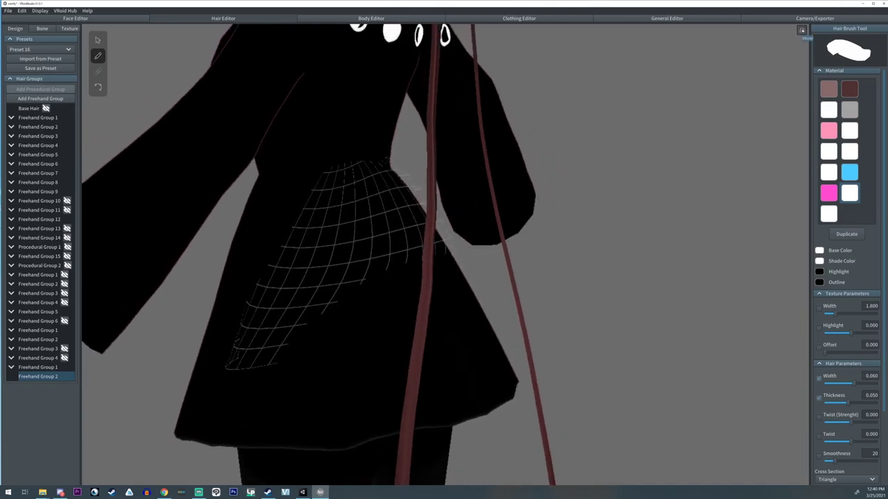
pyautogui.moveTo(400, 195)
pyautogui.mouseDown()
pyautogui.moveTo(393, 202)
pyautogui.moveTo(380, 165)
pyautogui.moveTo(411, 174)
pyautogui.moveTo(390, 195)
pyautogui.mouseUp()
# Select the new white strand and set its width to 0.100 and thickness to 0.081.
pyautogui.click(98, 40)
pyautogui.moveTo(624, 337); pyautogui.dragTo(746, 342, button='right')
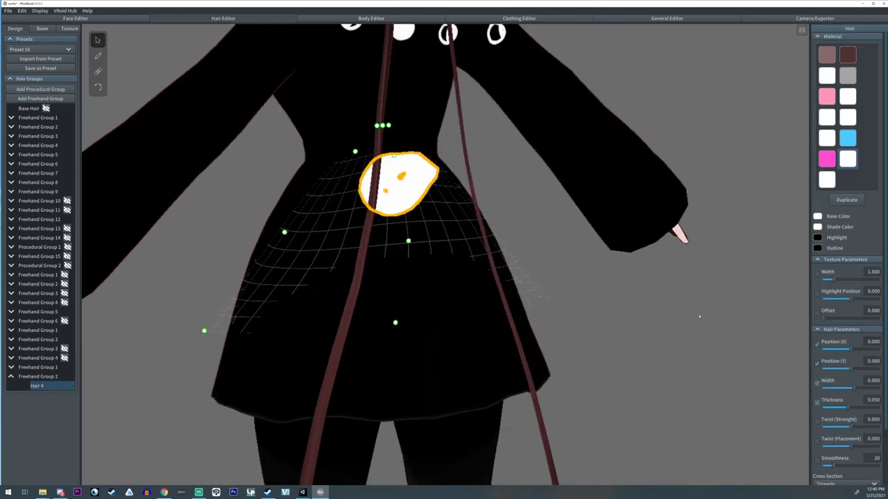
pyautogui.moveTo(851, 410); pyautogui.dragTo(883, 387)
pyautogui.moveTo(588, 352)
pyautogui.mouseDown(button='right')
pyautogui.moveTo(610, 354)
pyautogui.moveTo(575, 354)
pyautogui.mouseUp(button='right')
pyautogui.scroll(-3, 849, 355)
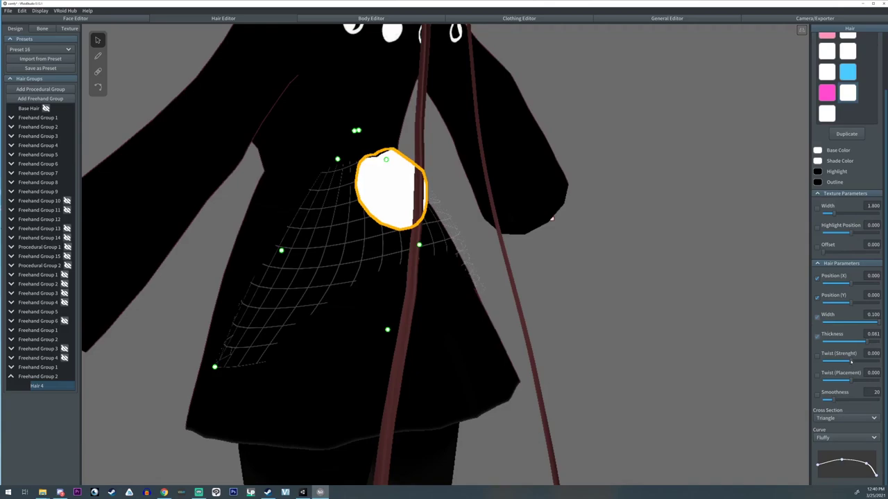
# Set the strand's twist strength to 5.000, twist placement to 0.045 and smoothness to 24.
pyautogui.moveTo(852, 362); pyautogui.dragTo(887, 356)
pyautogui.moveTo(851, 381); pyautogui.dragTo(846, 400)
pyautogui.moveTo(879, 362)
pyautogui.mouseDown()
pyautogui.moveTo(851, 361)
pyautogui.moveTo(882, 357)
pyautogui.mouseUp()
pyautogui.moveTo(847, 401); pyautogui.dragTo(836, 400)
pyautogui.moveTo(583, 329); pyautogui.dragTo(145, 273, button='right')
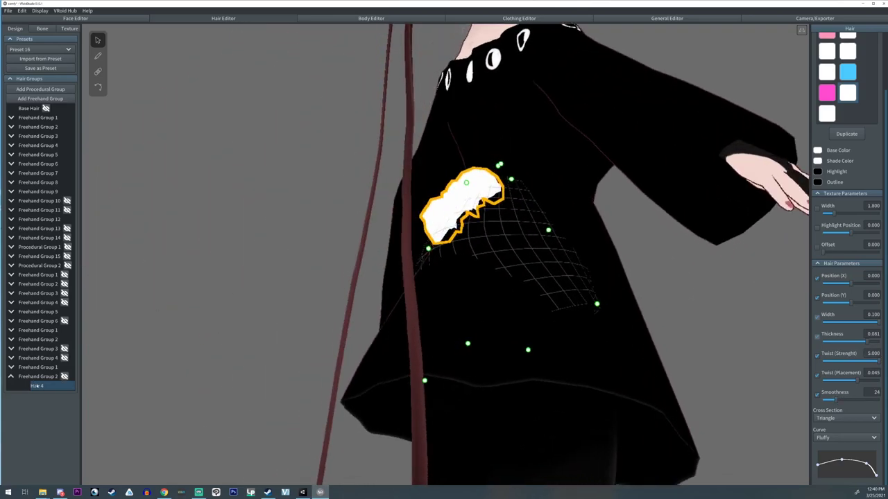
# Set Freehand Group 2's width ratio to 1.346 and thickness ratio to 1.309, and adjust its guide control points around the tail.
pyautogui.click(34, 376)
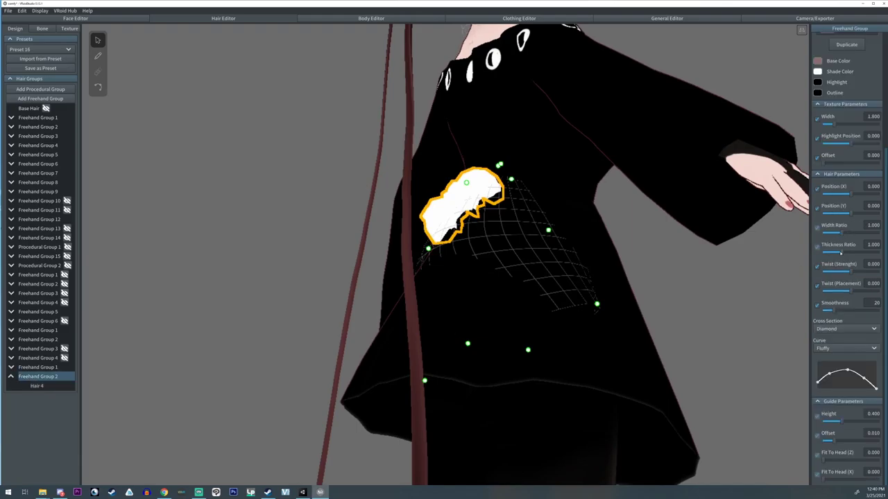
pyautogui.moveTo(841, 252); pyautogui.dragTo(849, 237)
pyautogui.moveTo(516, 257); pyautogui.dragTo(460, 226, button='right')
pyautogui.moveTo(393, 158); pyautogui.dragTo(398, 152)
pyautogui.moveTo(390, 334); pyautogui.dragTo(365, 311)
pyautogui.moveTo(583, 298); pyautogui.dragTo(502, 298, button='right')
pyautogui.scroll(-5, 502, 298)
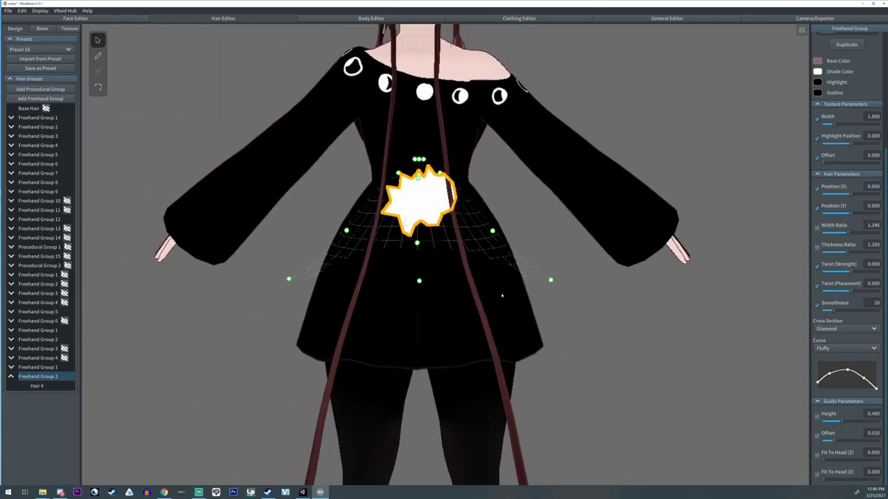
pyautogui.scroll(4, 502, 297)
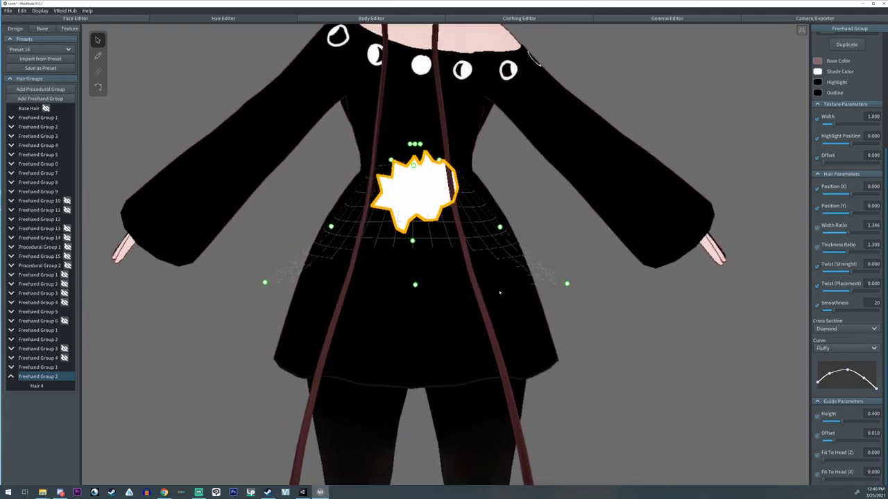
pyautogui.moveTo(550, 305); pyautogui.dragTo(570, 304, button='right')
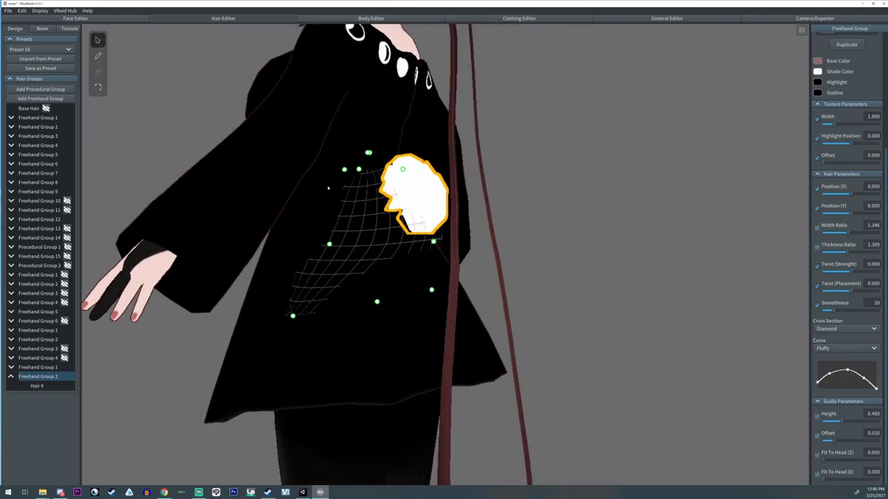
# Hide the Hair 4 strand and apply the Fluffy curve preset to the hair brush.
pyautogui.click(49, 386)
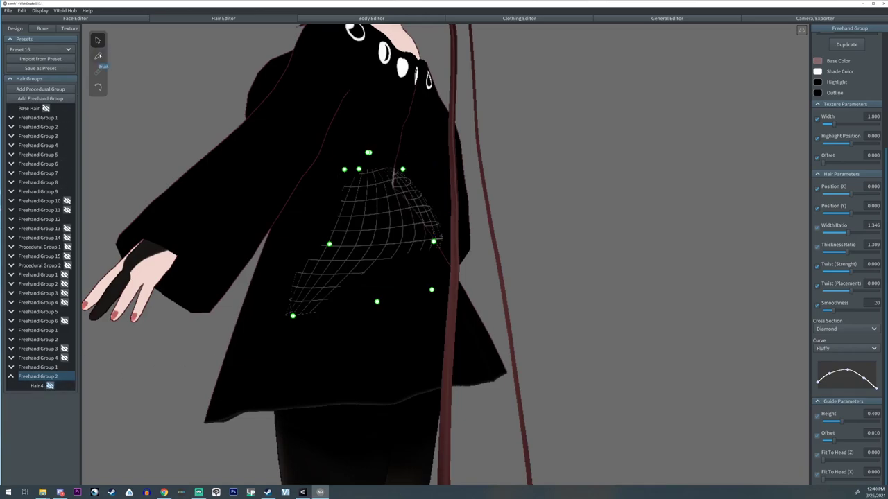
pyautogui.click(98, 55)
pyautogui.moveTo(603, 236)
pyautogui.mouseDown(button='right')
pyautogui.moveTo(561, 238)
pyautogui.moveTo(420, 199)
pyautogui.mouseUp(button='right')
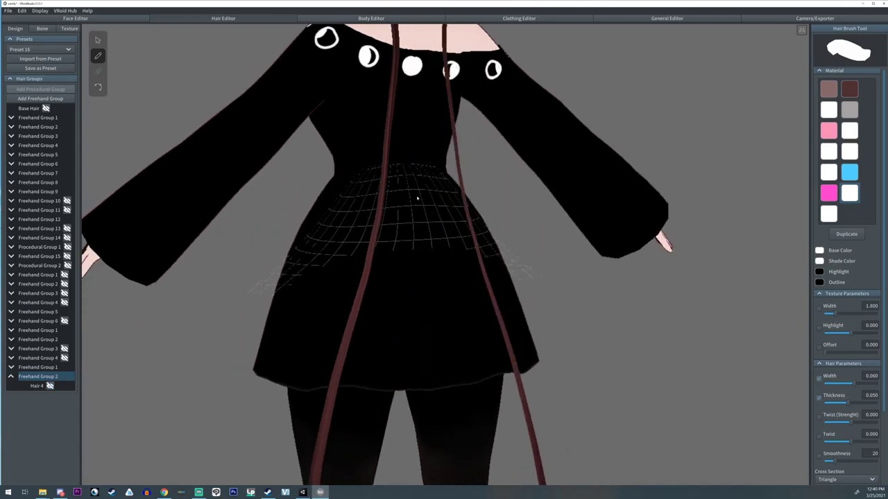
pyautogui.scroll(-3, 851, 402)
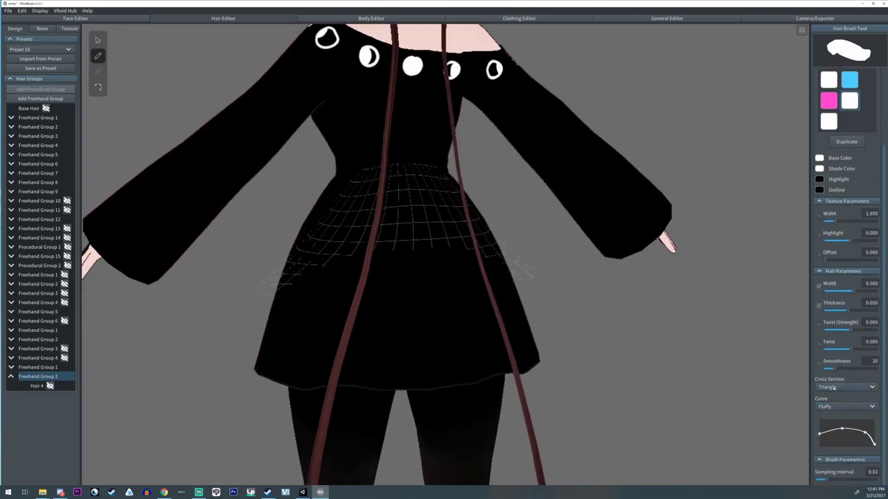
pyautogui.click(838, 406)
pyautogui.click(834, 424)
pyautogui.click(834, 407)
pyautogui.click(833, 416)
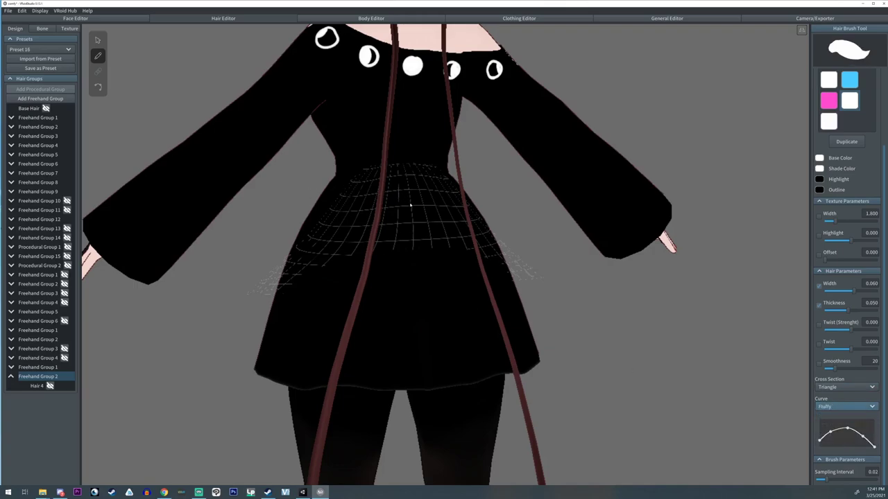
# Draw a short white strand running up the guide at the lower back and select it for editing.
pyautogui.moveTo(416, 216); pyautogui.dragTo(412, 159)
pyautogui.moveTo(416, 180); pyautogui.dragTo(436, 189, button='right')
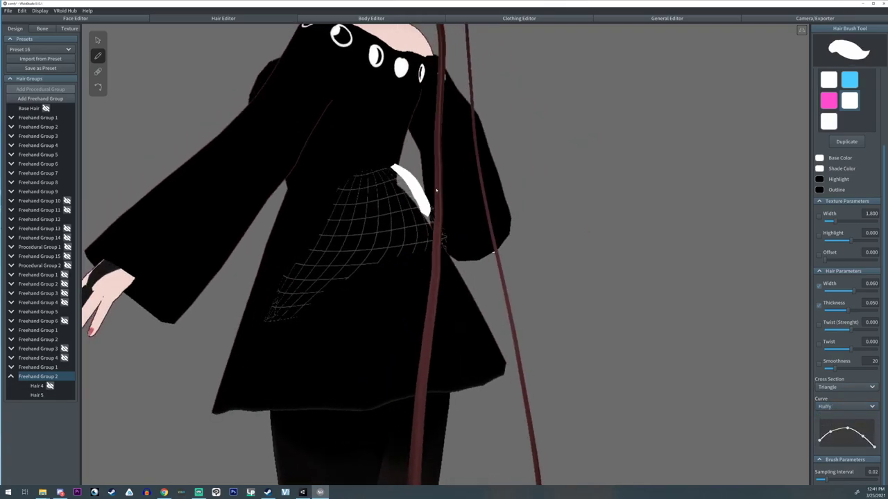
pyautogui.click(97, 39)
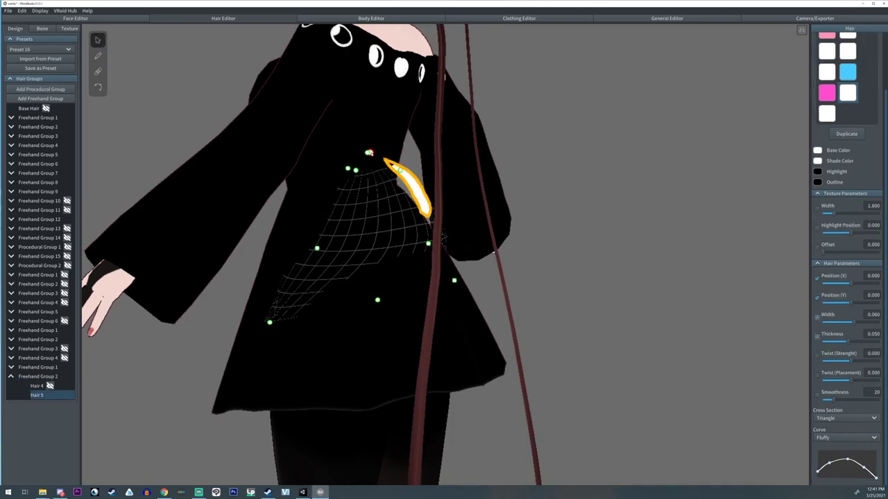
# Move Freehand Group 2's guide control points around the waist to reshape the surface under the white strand.
pyautogui.moveTo(369, 152)
pyautogui.mouseDown()
pyautogui.moveTo(401, 148)
pyautogui.moveTo(387, 147)
pyautogui.mouseUp()
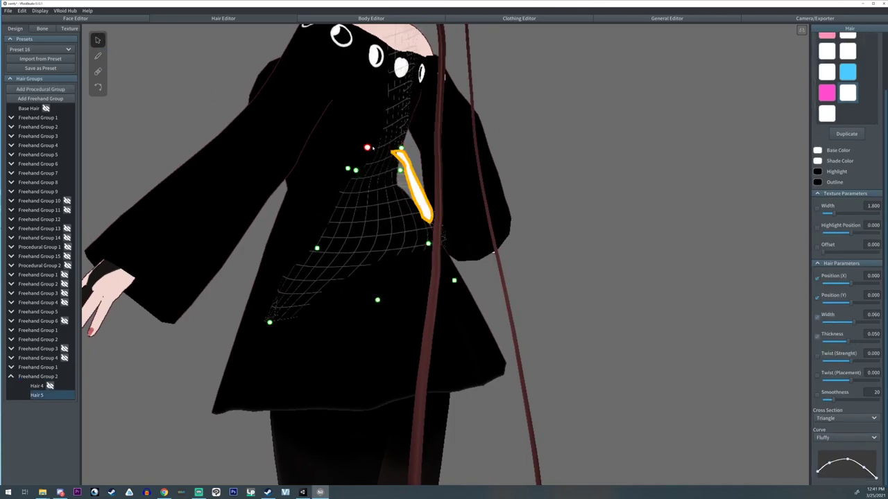
pyautogui.moveTo(375, 147); pyautogui.dragTo(444, 234, button='right')
pyautogui.moveTo(424, 241)
pyautogui.mouseDown()
pyautogui.moveTo(373, 207)
pyautogui.moveTo(379, 213)
pyautogui.mouseUp()
pyautogui.moveTo(379, 214)
pyautogui.mouseDown(button='right')
pyautogui.moveTo(387, 208)
pyautogui.moveTo(393, 233)
pyautogui.mouseUp(button='right')
pyautogui.scroll(-2, 391, 229)
pyautogui.scroll(2, 388, 215)
pyautogui.moveTo(376, 199); pyautogui.dragTo(422, 152, button='right')
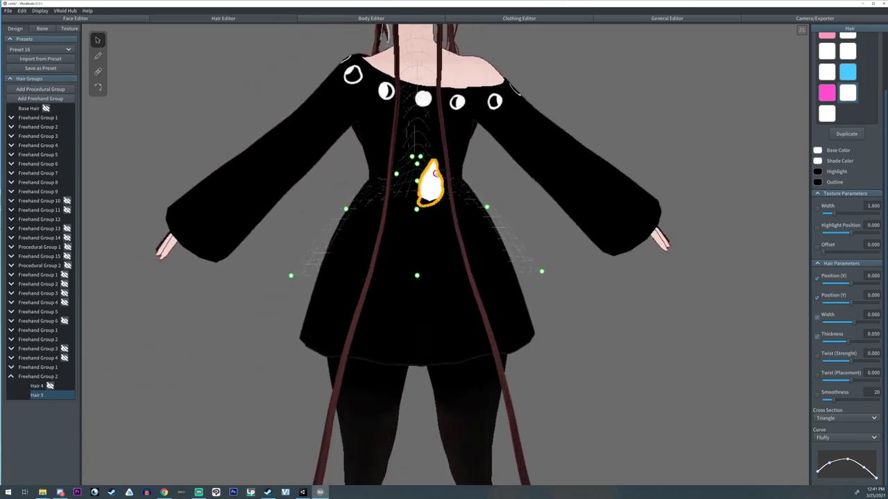
# Spread the guide's two waist control points symmetrically outward and pull the central one away from the back.
pyautogui.moveTo(436, 173); pyautogui.dragTo(466, 171)
pyautogui.moveTo(396, 173); pyautogui.dragTo(367, 172)
pyautogui.moveTo(440, 154); pyautogui.dragTo(472, 163, button='right')
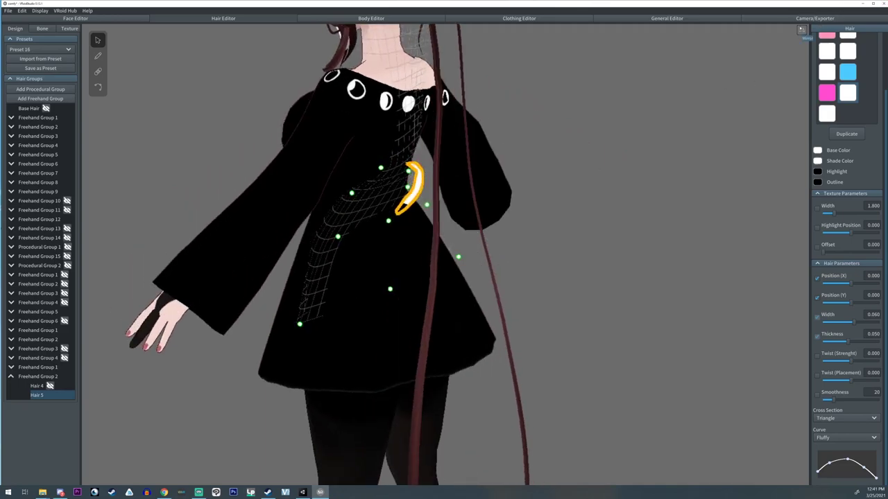
pyautogui.moveTo(408, 172); pyautogui.dragTo(412, 188)
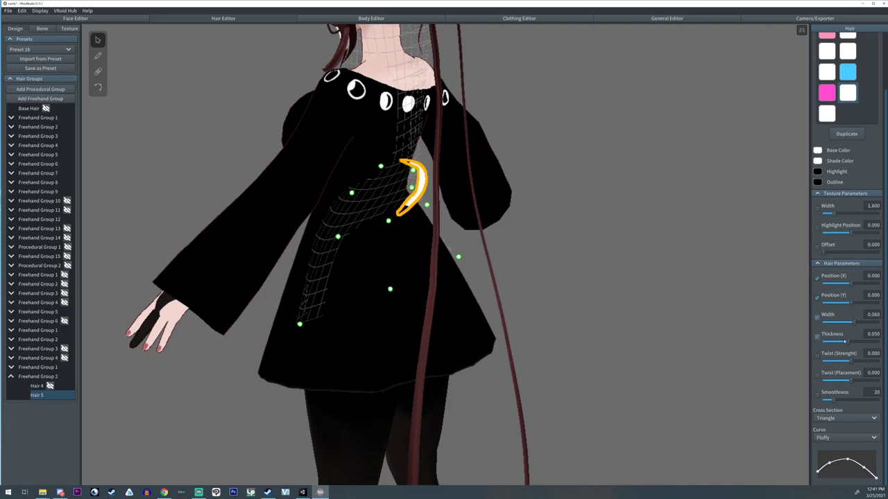
# Set Hair 5's thickness to 0.100 and width to 0.077, and reshape its curve to peak near the start.
pyautogui.moveTo(855, 341); pyautogui.dragTo(879, 341)
pyautogui.moveTo(486, 278); pyautogui.dragTo(444, 284, button='right')
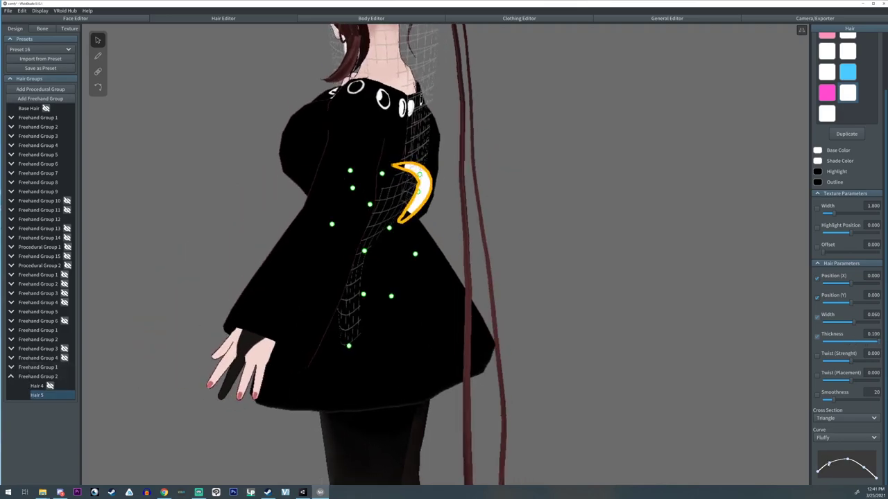
pyautogui.moveTo(829, 463)
pyautogui.mouseDown()
pyautogui.moveTo(832, 453)
pyautogui.moveTo(816, 450)
pyautogui.moveTo(817, 462)
pyautogui.mouseUp()
pyautogui.moveTo(735, 424); pyautogui.dragTo(645, 396, button='right')
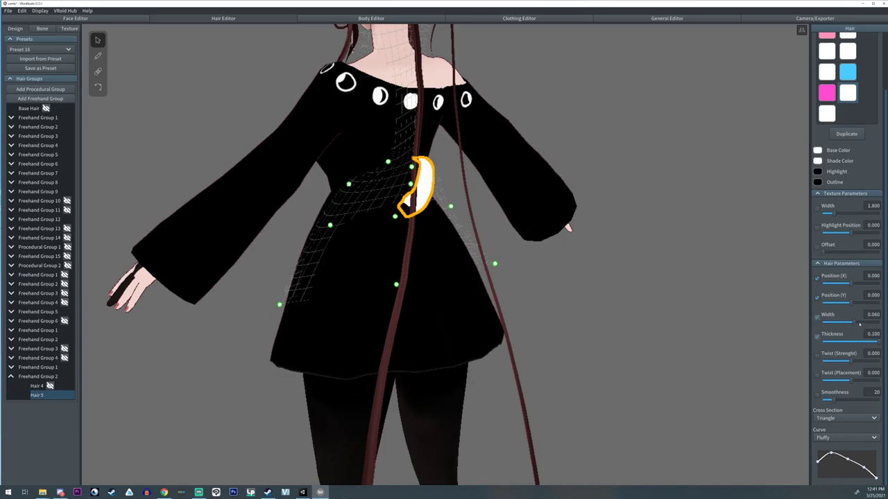
pyautogui.moveTo(858, 324); pyautogui.dragTo(864, 324)
# Set Freehand Group 2's thickness ratio to 1.778.
pyautogui.click(39, 377)
pyautogui.moveTo(847, 252); pyautogui.dragTo(856, 252)
pyautogui.moveTo(306, 264); pyautogui.dragTo(372, 259, button='right')
pyautogui.scroll(3, 373, 258)
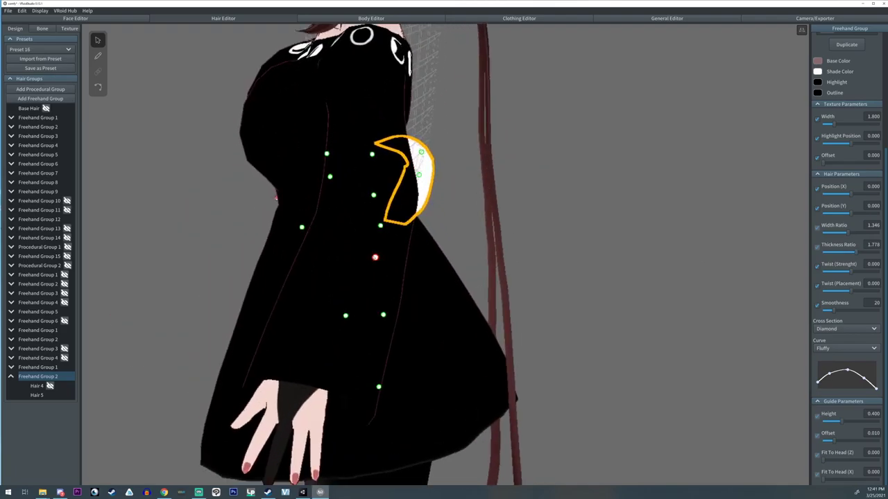
pyautogui.moveTo(374, 256); pyautogui.dragTo(349, 301, button='middle')
pyautogui.moveTo(349, 301); pyautogui.dragTo(302, 288, button='right')
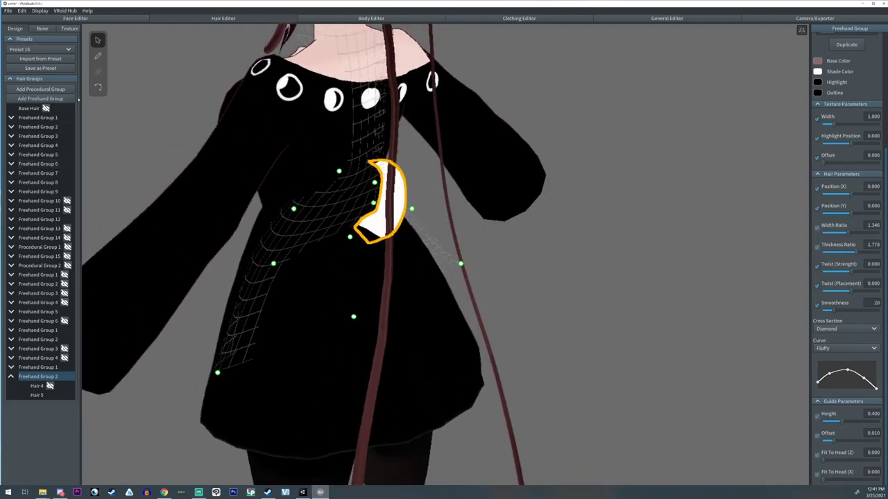
# Edit Hair 5's own control points so they line up vertically along the middle of the lower back.
pyautogui.click(98, 88)
pyautogui.moveTo(285, 170); pyautogui.dragTo(361, 187, button='right')
pyautogui.scroll(3, 365, 188)
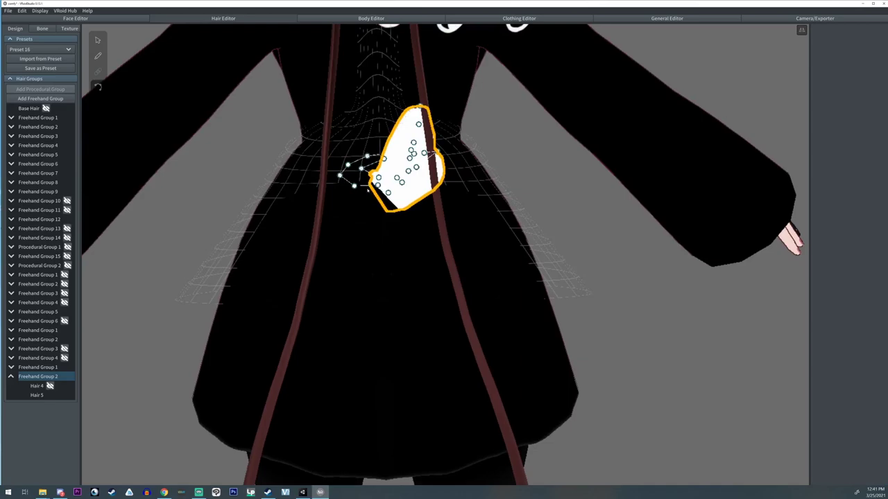
pyautogui.moveTo(335, 261); pyautogui.dragTo(344, 364, button='middle')
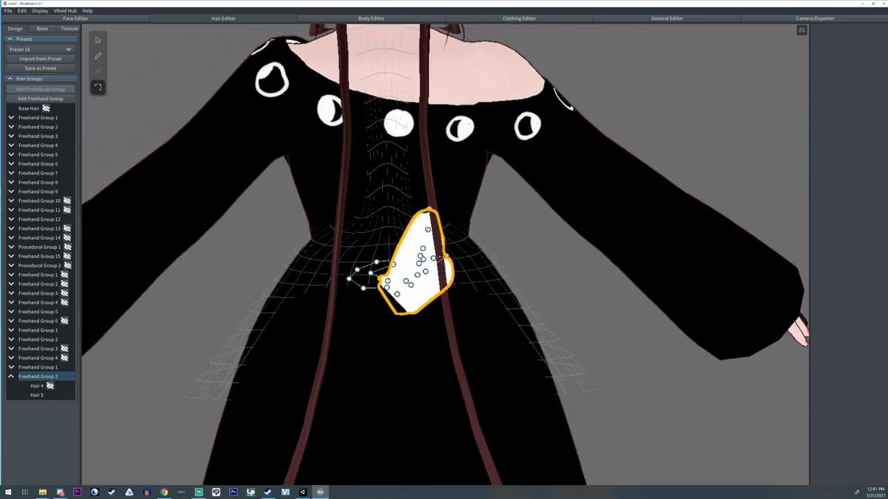
pyautogui.click(37, 395)
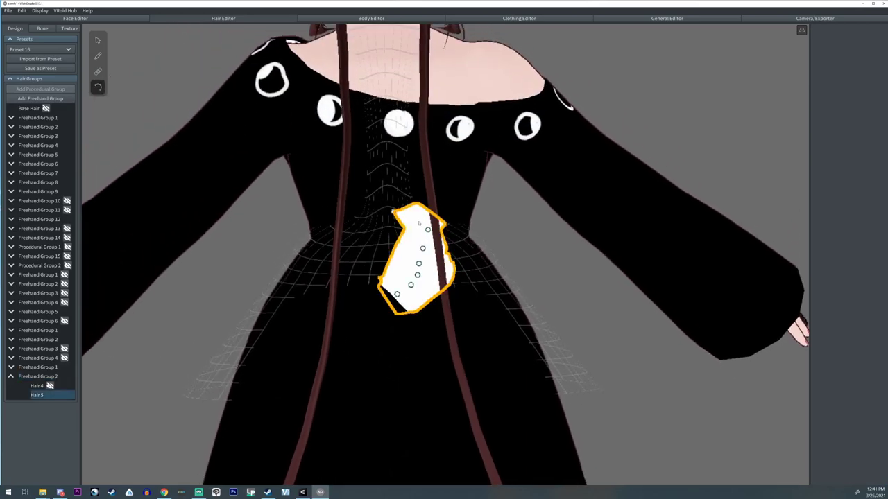
pyautogui.moveTo(400, 232); pyautogui.dragTo(401, 284)
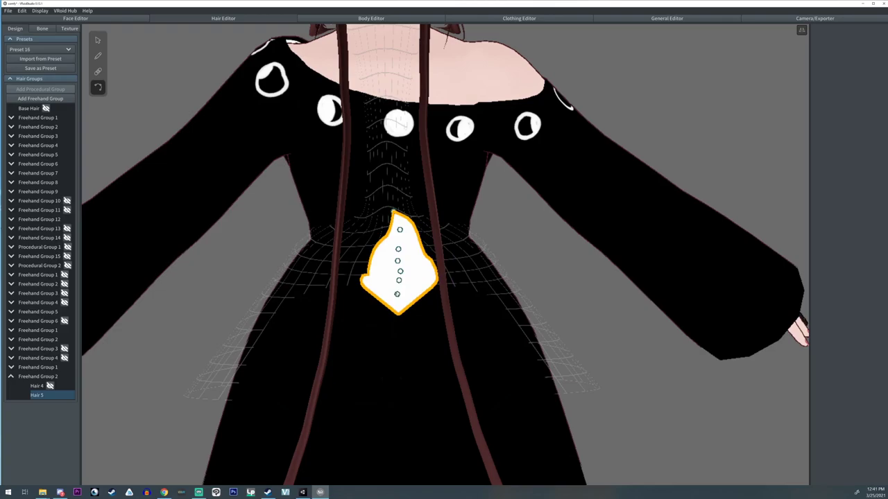
# Pull the guide's central control points at the lower back outward so the tail strand bulges away from the dress.
pyautogui.moveTo(400, 296); pyautogui.dragTo(423, 328, button='right')
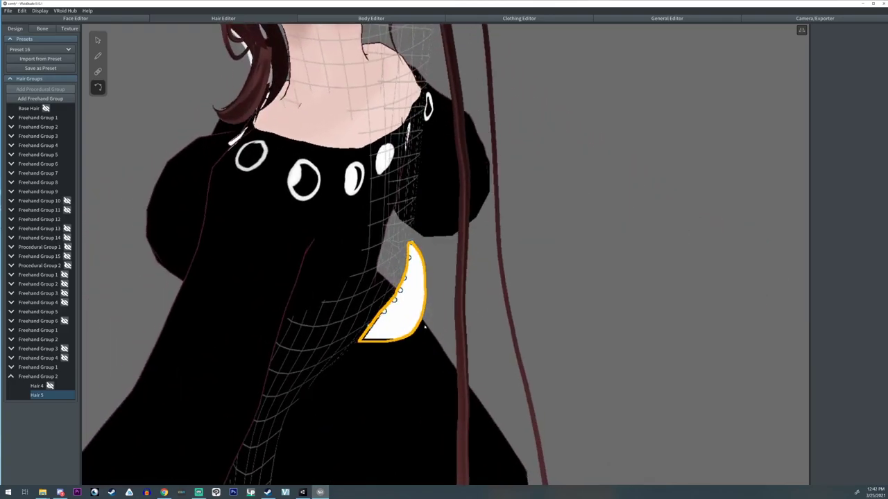
pyautogui.moveTo(425, 327); pyautogui.dragTo(465, 303, button='right')
pyautogui.scroll(-3, 465, 302)
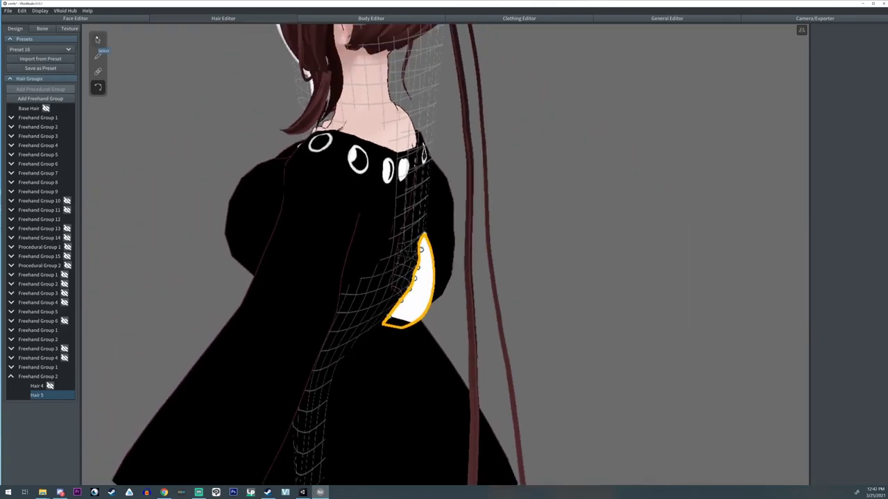
pyautogui.click(98, 40)
pyautogui.moveTo(414, 281); pyautogui.dragTo(429, 297)
pyautogui.moveTo(416, 259); pyautogui.dragTo(434, 270)
pyautogui.scroll(-4, 435, 271)
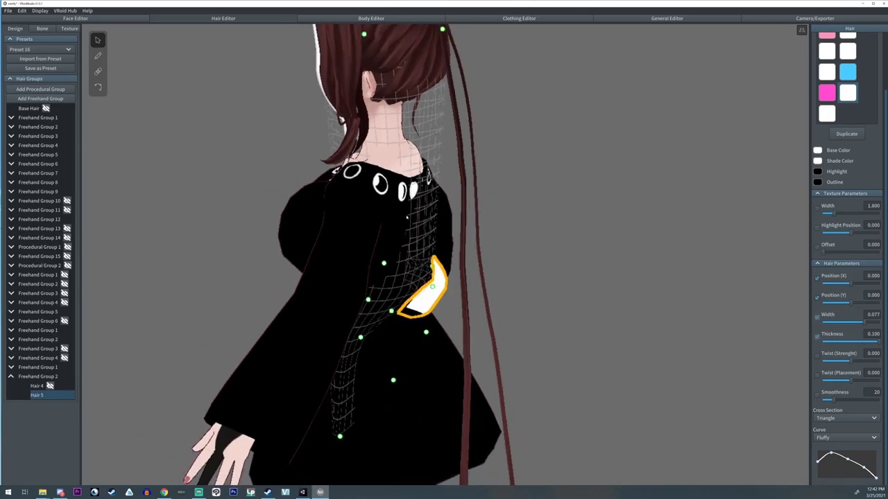
# Lower the guide's upper control point from the head to the upper back and pull the skirt-level points inward.
pyautogui.moveTo(444, 74); pyautogui.dragTo(411, 216)
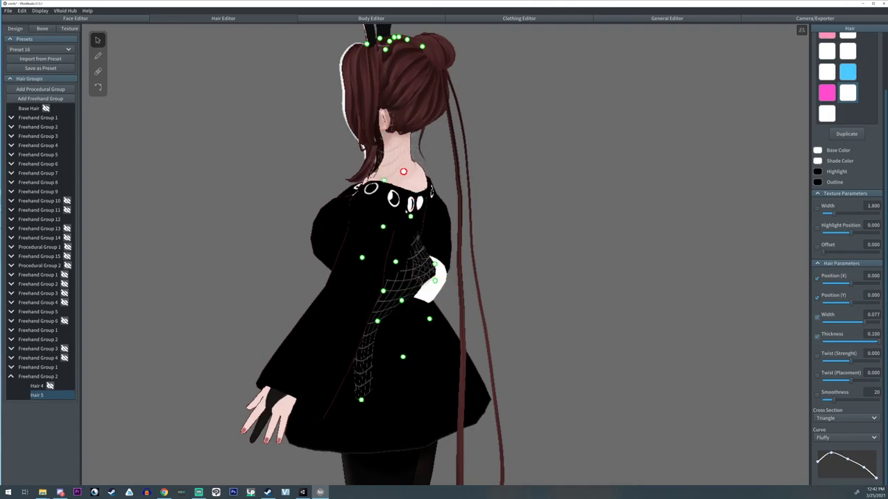
pyautogui.moveTo(427, 232); pyautogui.dragTo(451, 321, button='right')
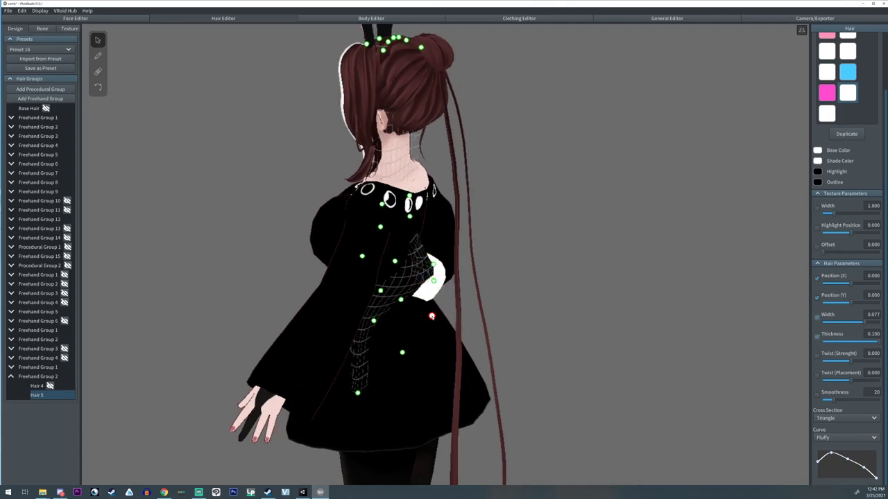
pyautogui.moveTo(402, 352); pyautogui.dragTo(397, 348)
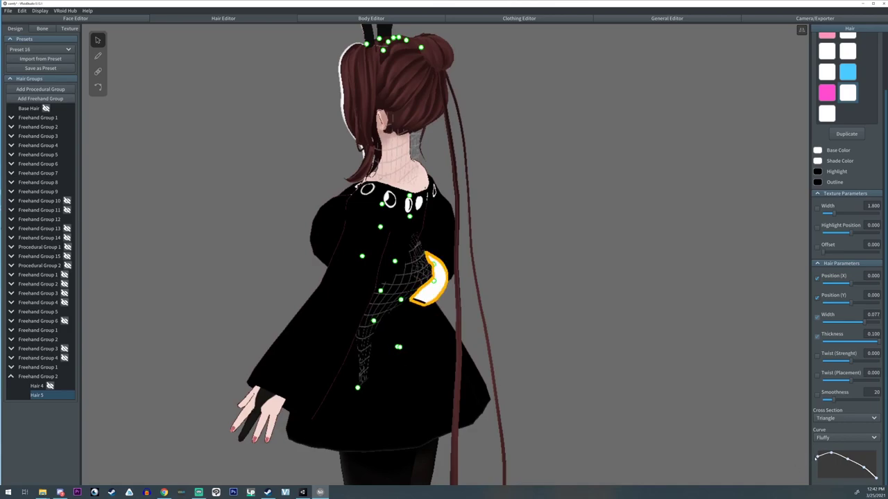
pyautogui.moveTo(467, 358); pyautogui.dragTo(434, 336, button='right')
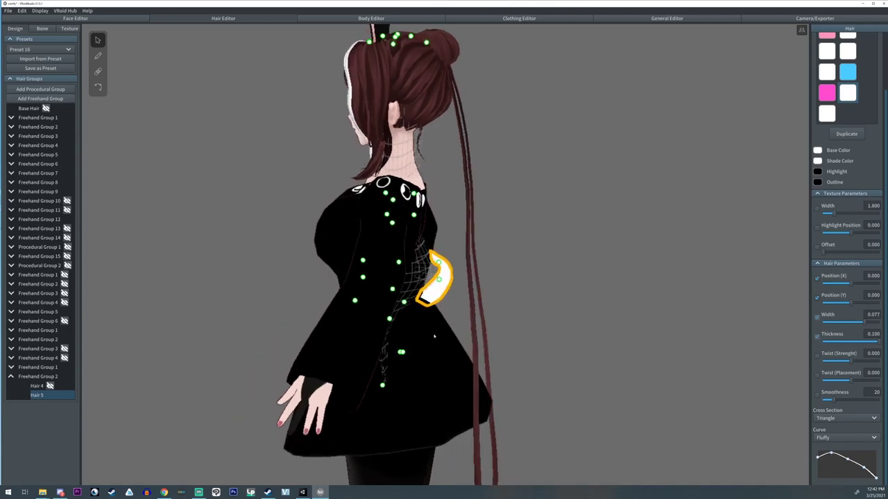
# Duplicate Freehand Group 2 and move the copy's guide points outward and down to round out the tail.
pyautogui.rightClick(39, 396)
pyautogui.rightClick(32, 374)
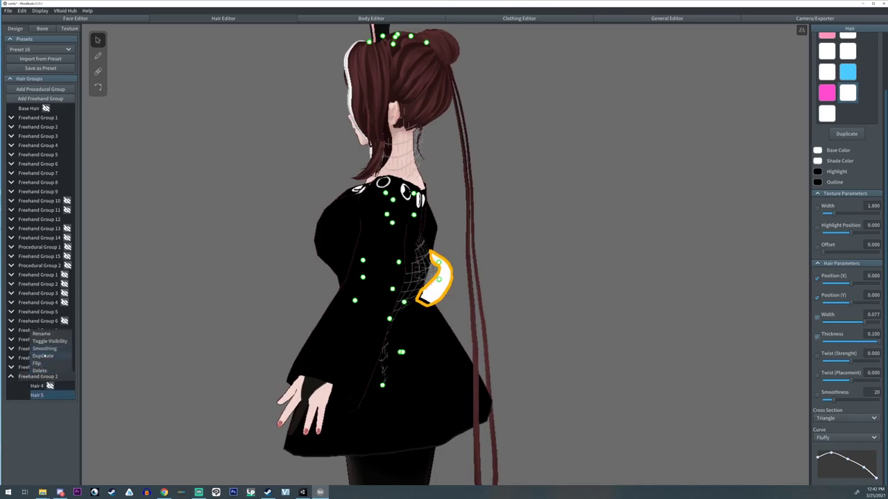
pyautogui.click(43, 356)
pyautogui.scroll(2, 388, 337)
pyautogui.moveTo(438, 285); pyautogui.dragTo(446, 300)
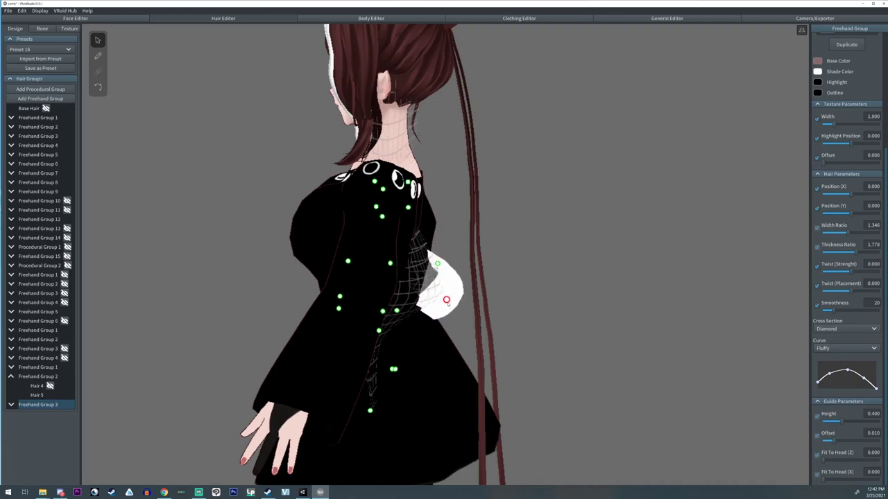
pyautogui.moveTo(437, 263); pyautogui.dragTo(447, 271)
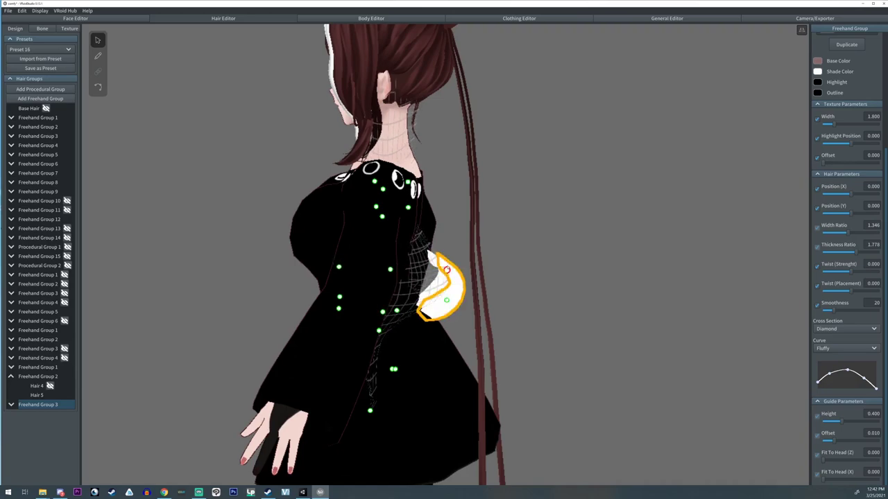
pyautogui.moveTo(408, 182); pyautogui.dragTo(410, 230)
pyautogui.moveTo(447, 270); pyautogui.dragTo(448, 276)
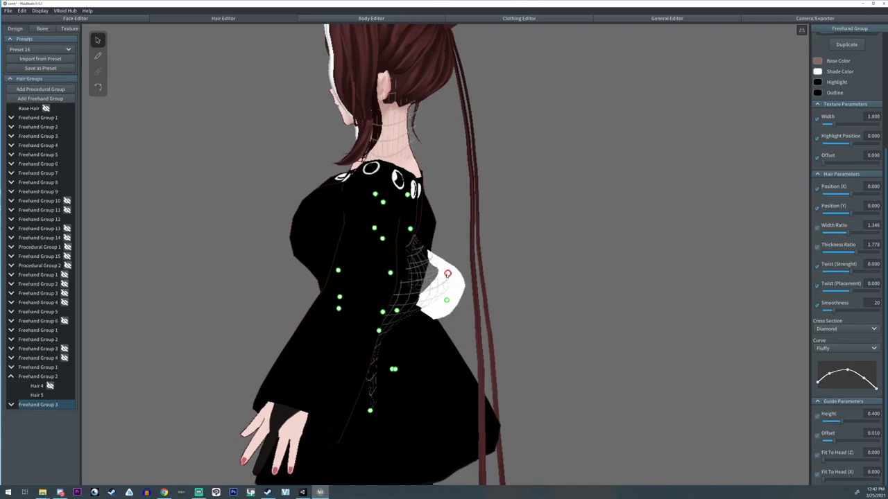
# Deselect the group and examine the tail and bunny ears from behind, the side and the front.
pyautogui.moveTo(550, 291); pyautogui.dragTo(511, 289, button='right')
pyautogui.click(691, 252)
pyautogui.moveTo(691, 251)
pyautogui.mouseDown(button='right')
pyautogui.moveTo(676, 252)
pyautogui.moveTo(687, 249)
pyautogui.mouseUp(button='right')
pyautogui.scroll(-4, 687, 252)
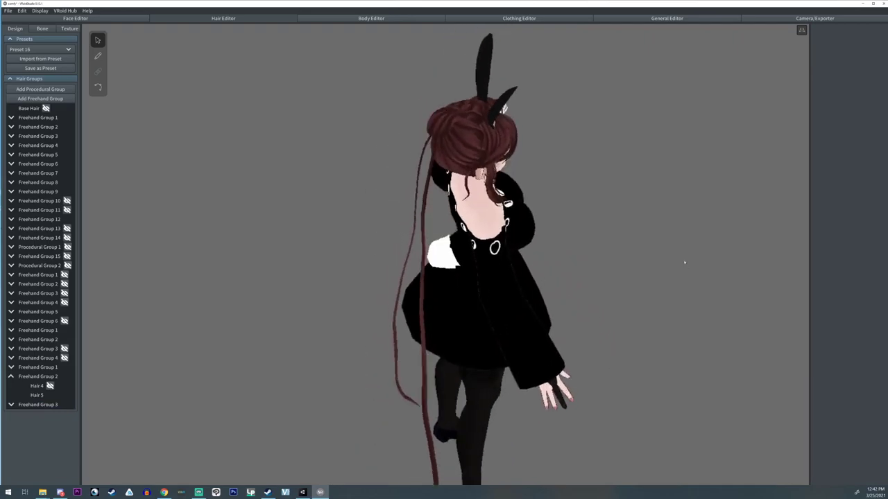
pyautogui.moveTo(272, 273); pyautogui.dragTo(356, 273, button='right')
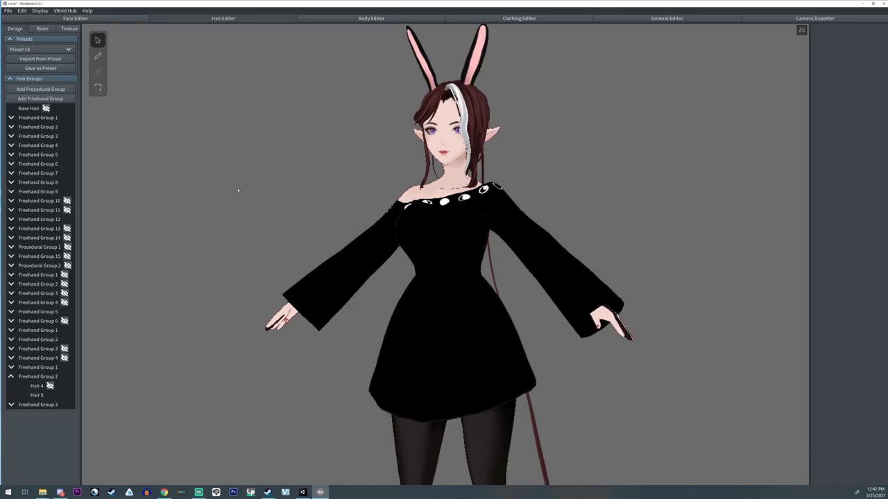
pyautogui.moveTo(362, 198); pyautogui.dragTo(368, 198, button='right')
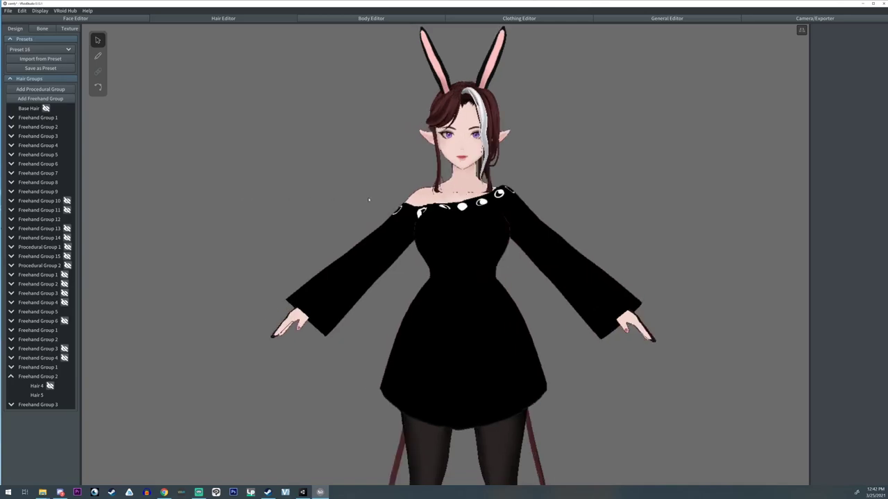
pyautogui.moveTo(368, 197); pyautogui.dragTo(363, 222, button='middle')
pyautogui.scroll(5, 362, 222)
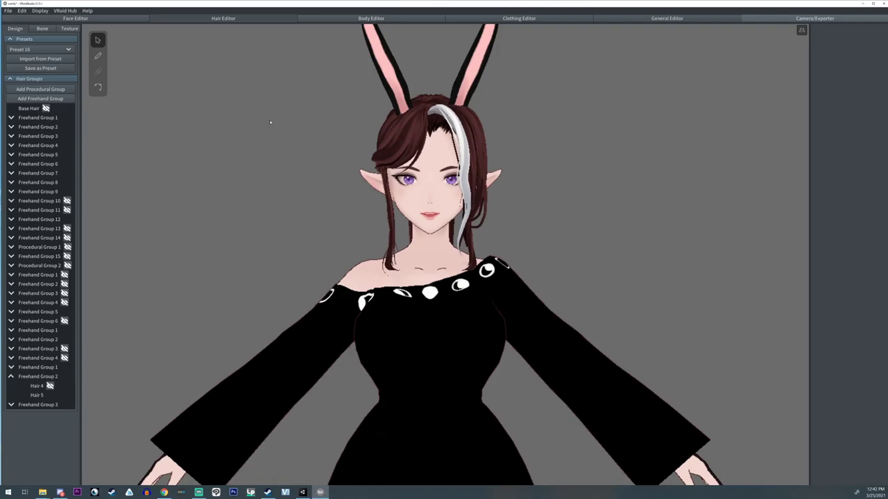
# Preview the model in the camera and export view with the Standby 2 female animation.
pyautogui.click(815, 18)
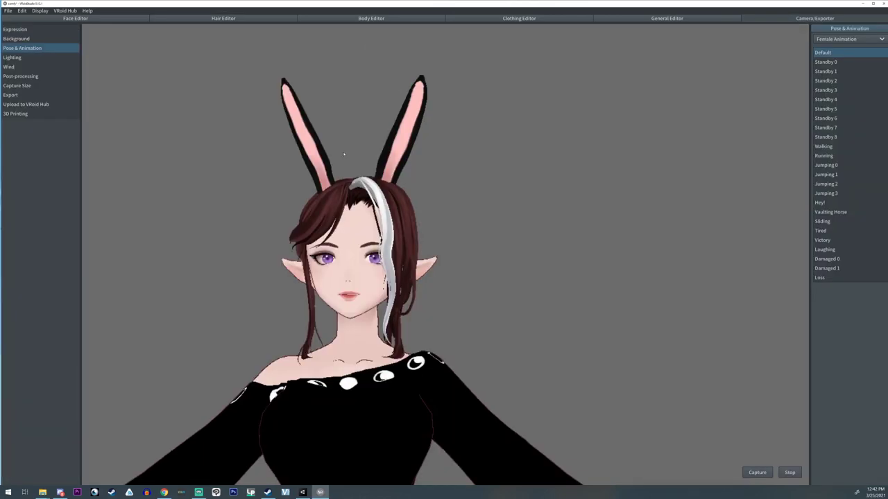
pyautogui.click(828, 81)
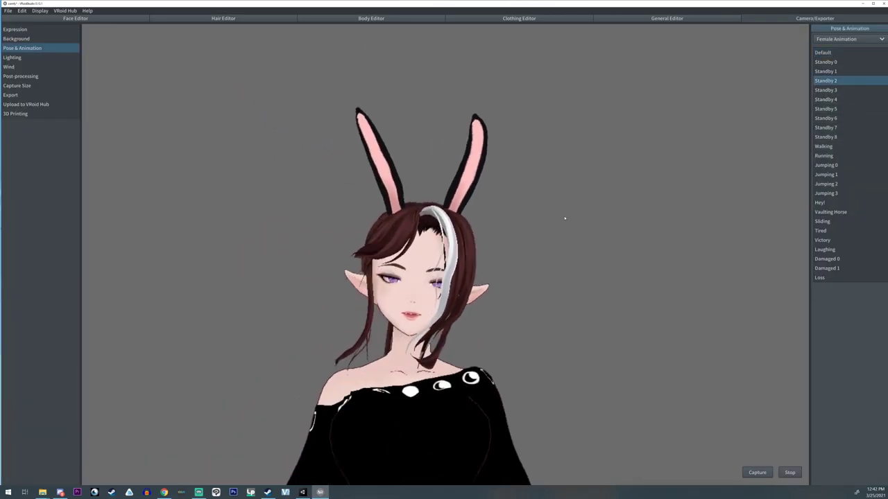